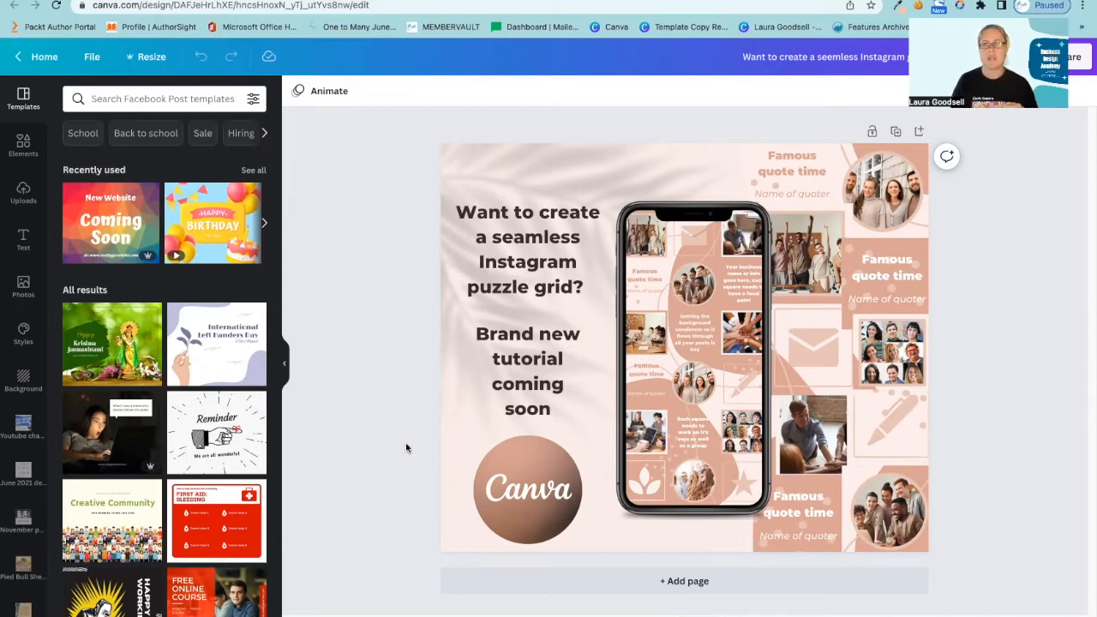
# Step: Return to the home page and create a new blank custom-size design of 3240 × 4320 px
pyautogui.click(45, 58)
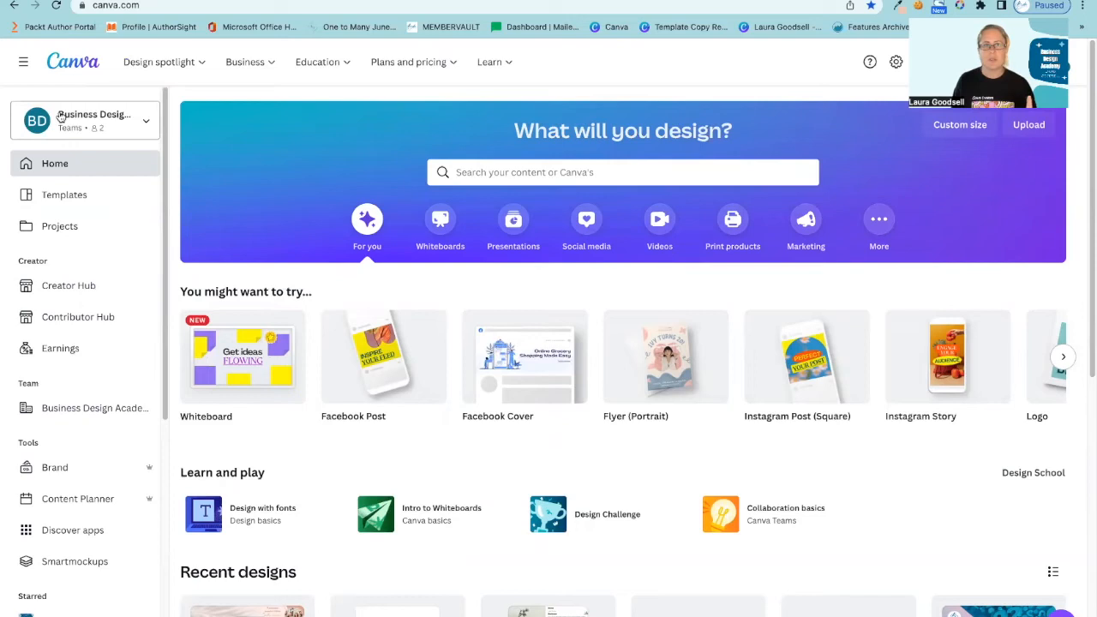
pyautogui.moveTo(347, 400)
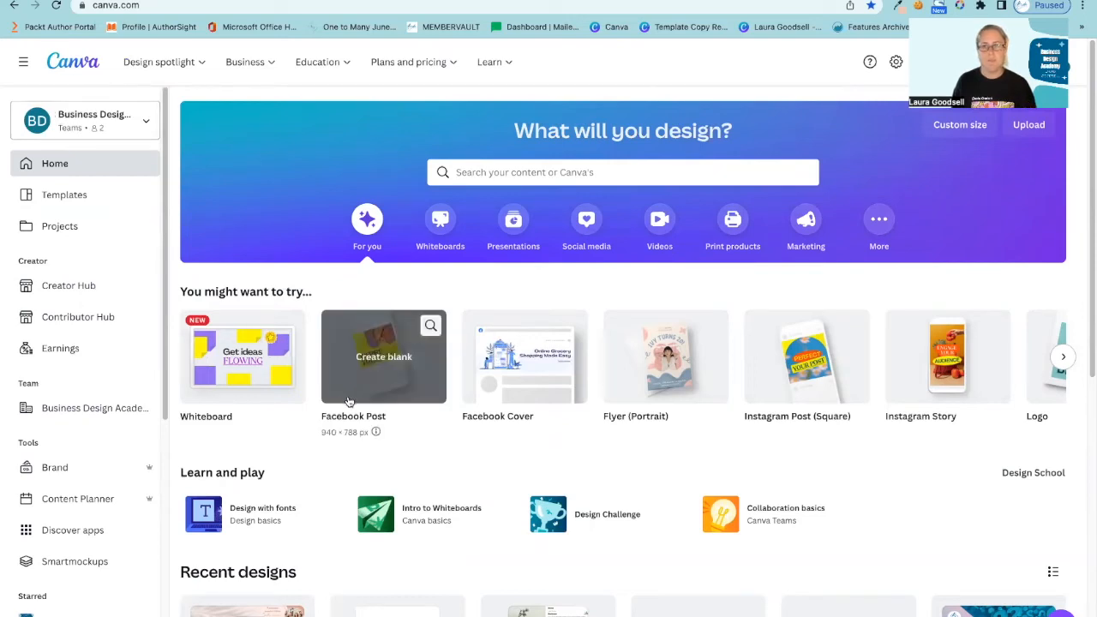
pyautogui.moveTo(486, 613)
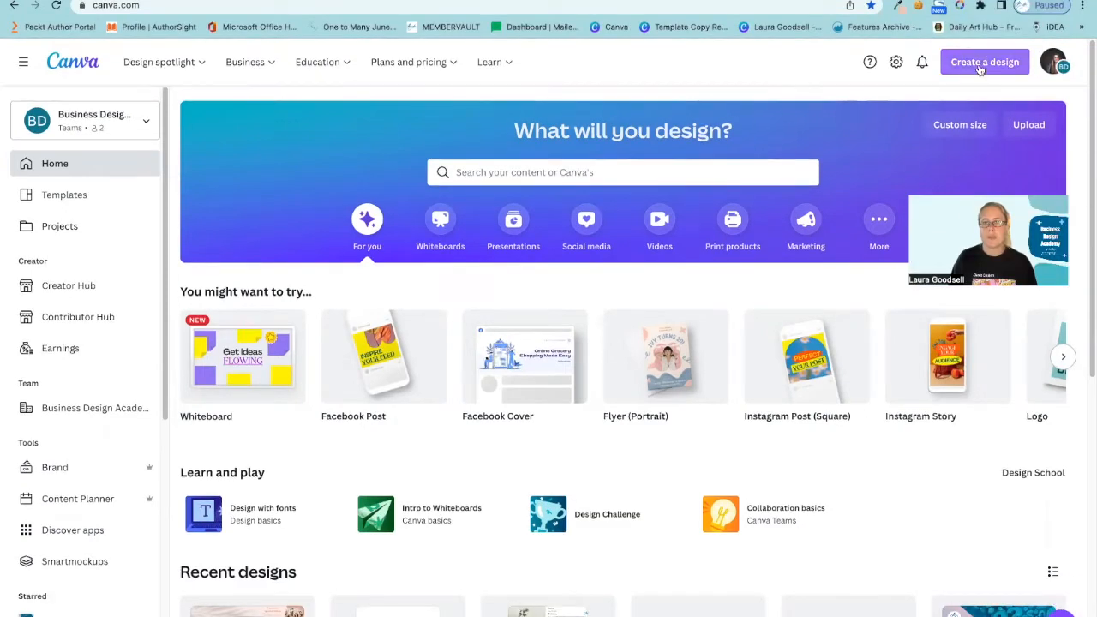
pyautogui.click(979, 101)
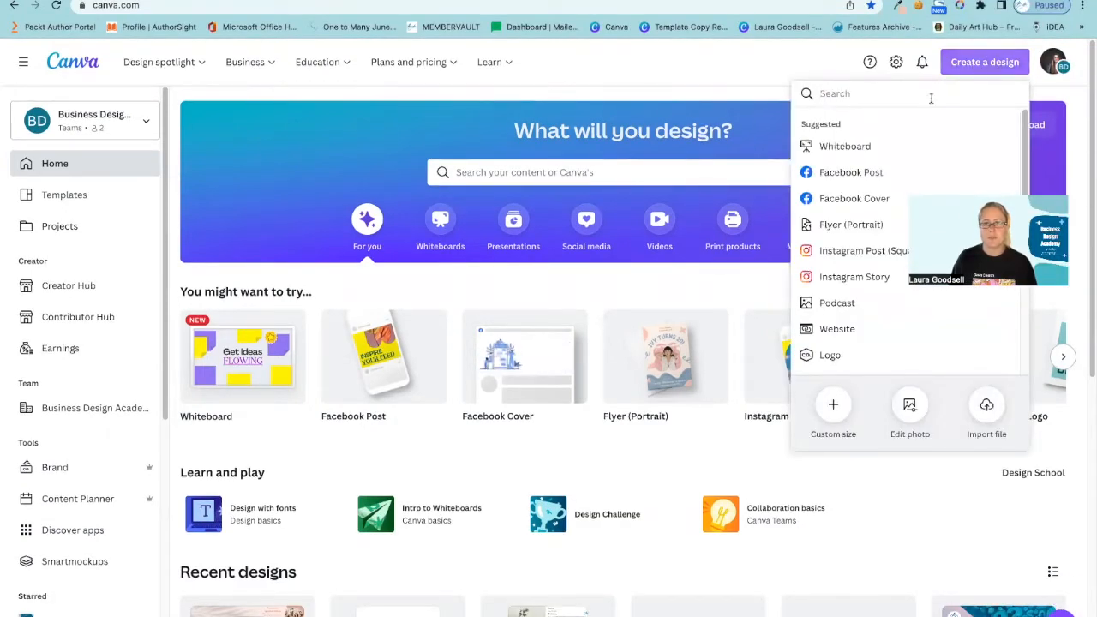
pyautogui.click(850, 423)
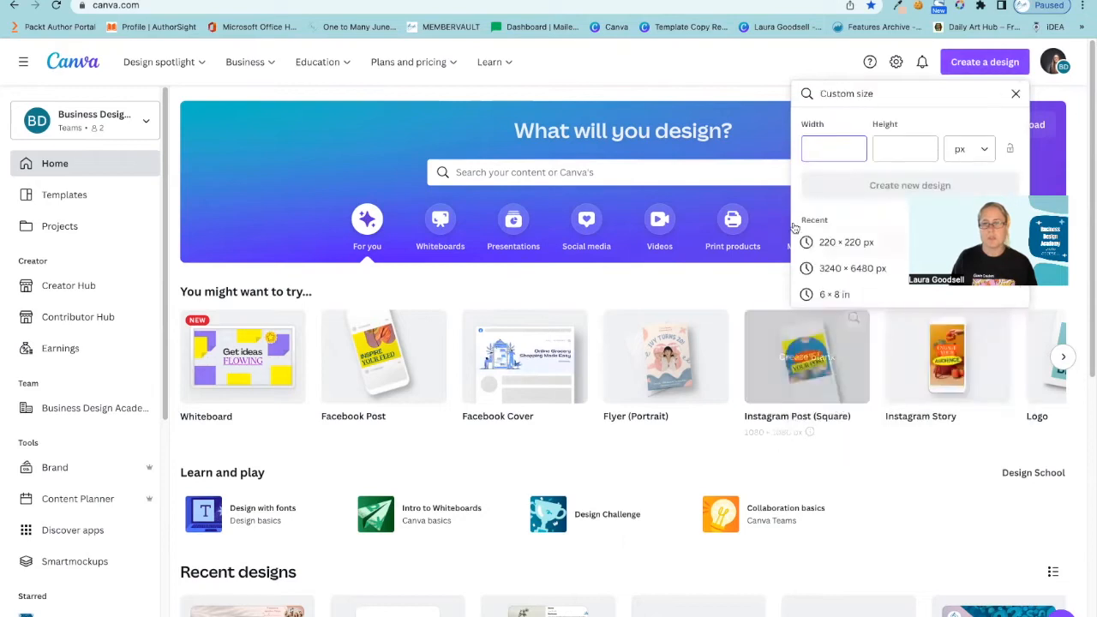
pyautogui.write('3240')
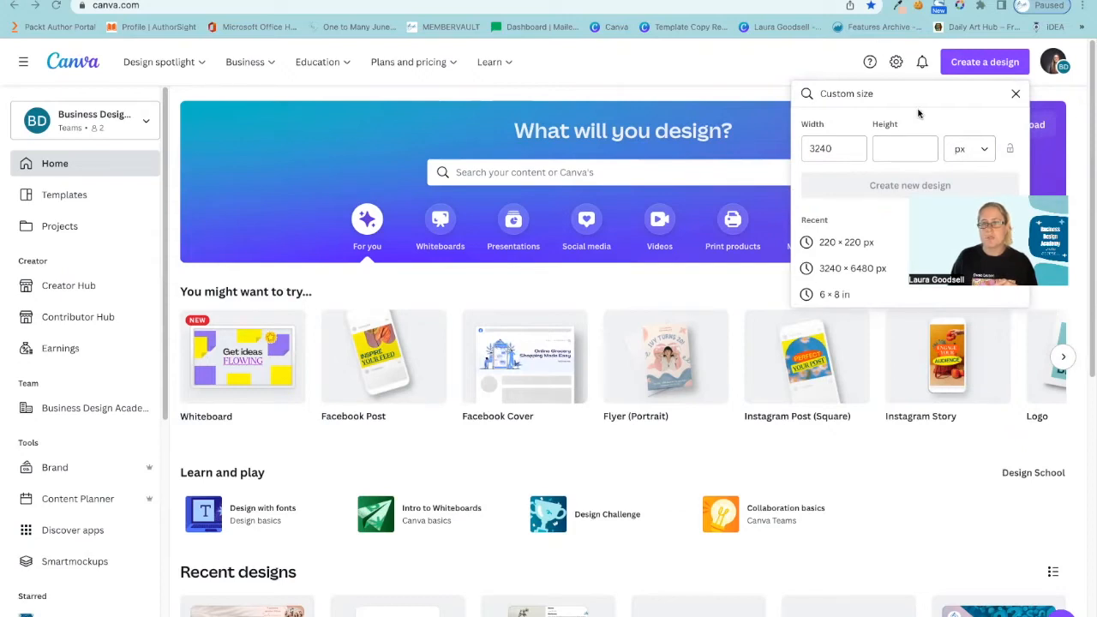
pyautogui.click(903, 147)
pyautogui.click(901, 147)
pyautogui.write('4320')
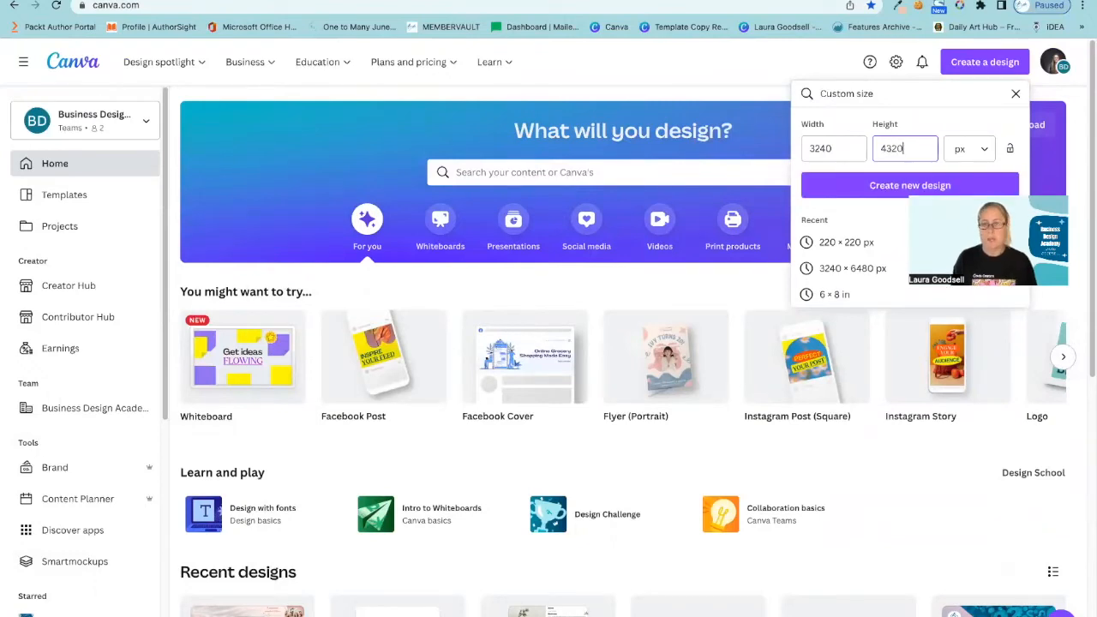
pyautogui.click(891, 186)
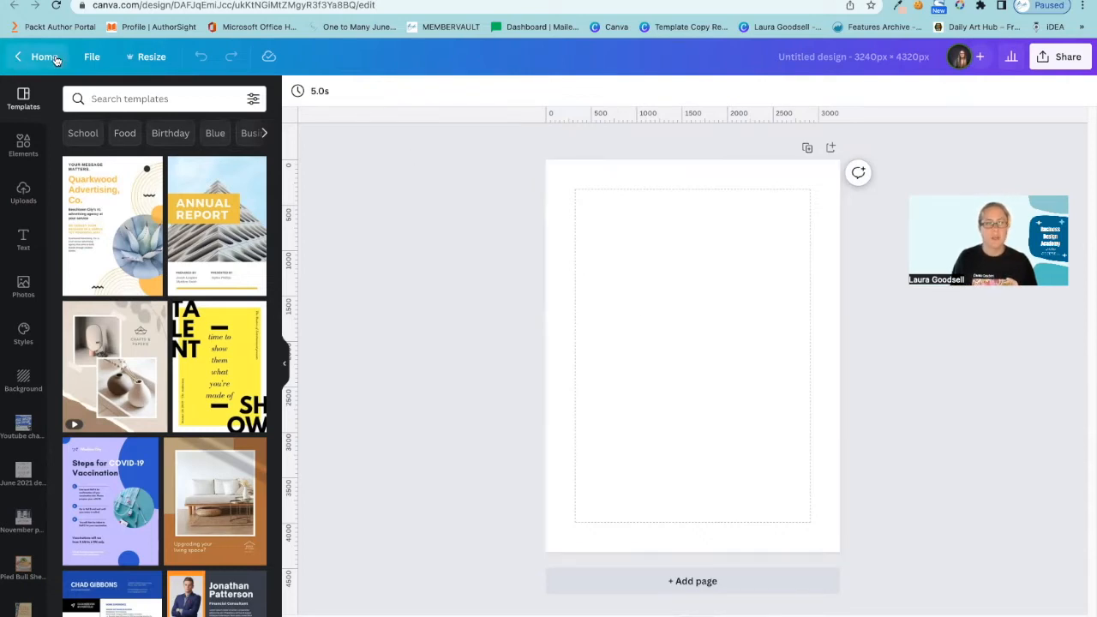
# Step: Switch the rulers and guides off and back on
pyautogui.click(91, 56)
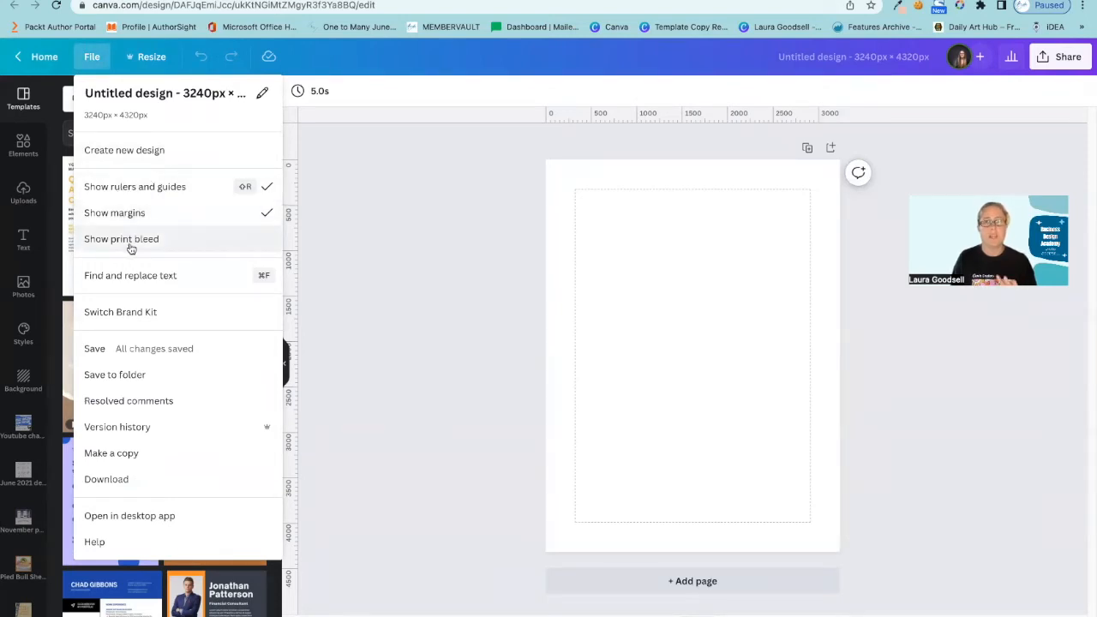
pyautogui.click(142, 195)
pyautogui.click(91, 57)
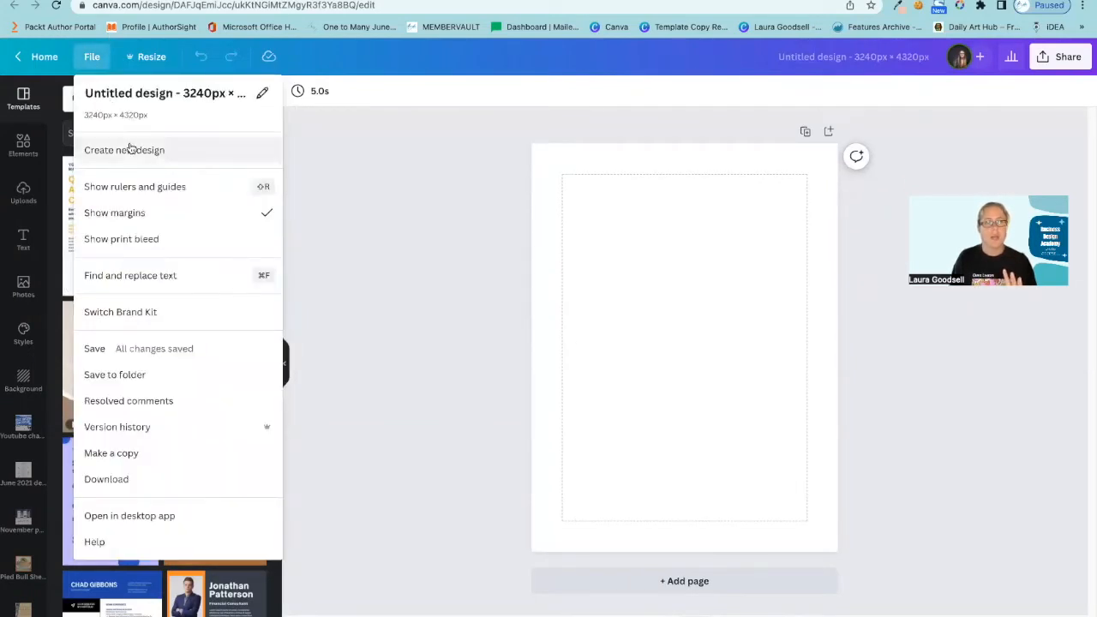
pyautogui.click(135, 186)
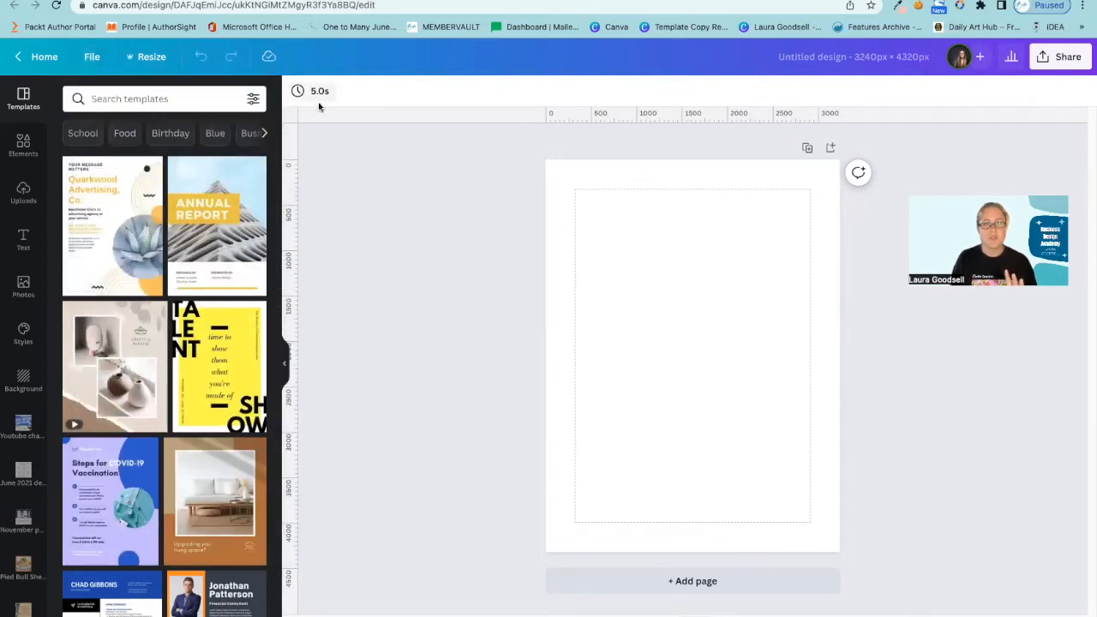
# Step: Place two vertical guides at about 1080 and 2160 px to divide the page into three equal columns
pyautogui.click(284, 363)
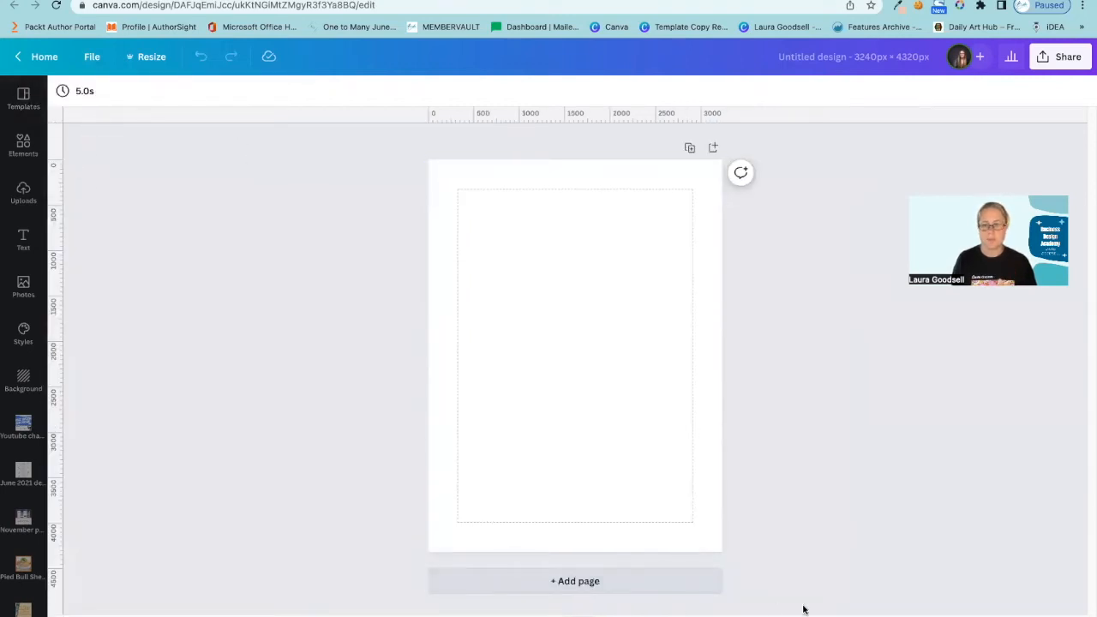
pyautogui.moveTo(781, 616); pyautogui.dragTo(796, 616)
pyautogui.scroll(2, 618, 492)
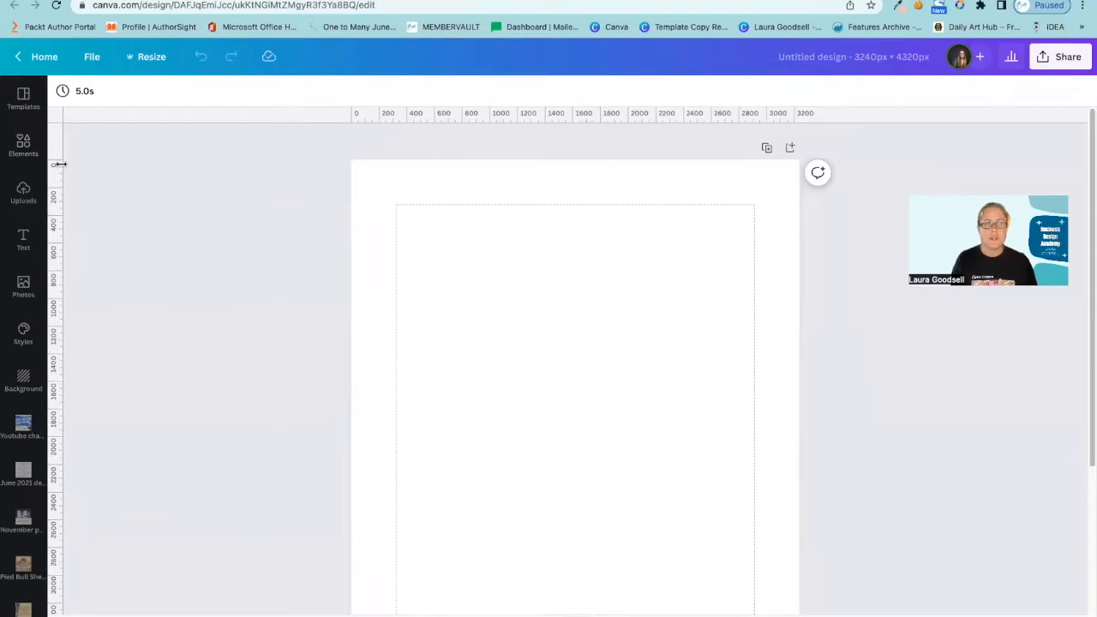
pyautogui.moveTo(60, 163); pyautogui.dragTo(278, 164)
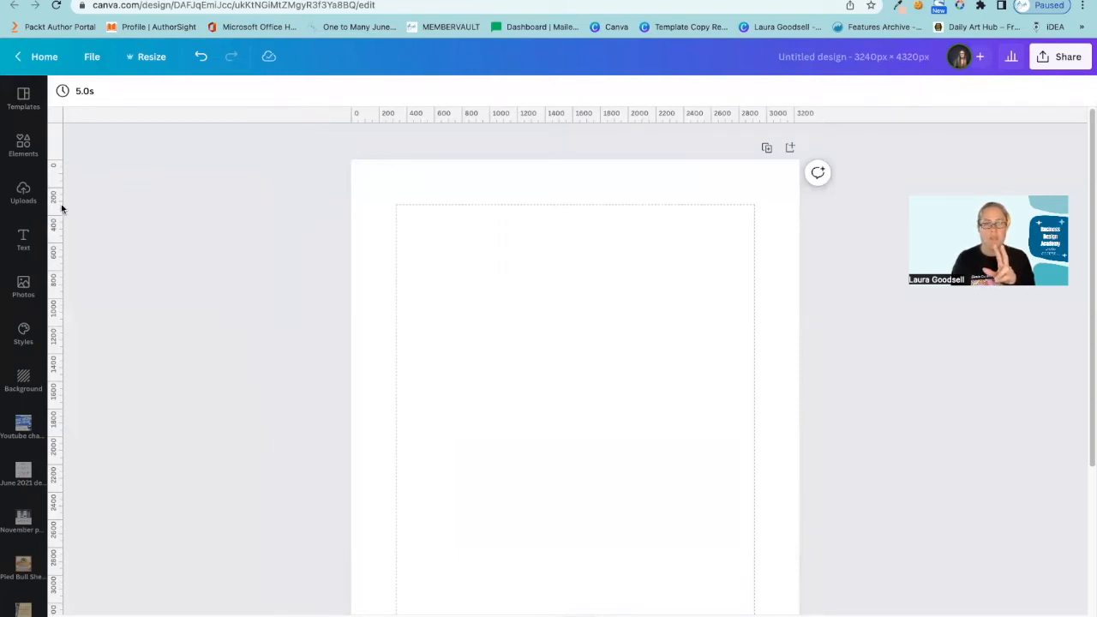
pyautogui.moveTo(55, 202); pyautogui.dragTo(500, 237)
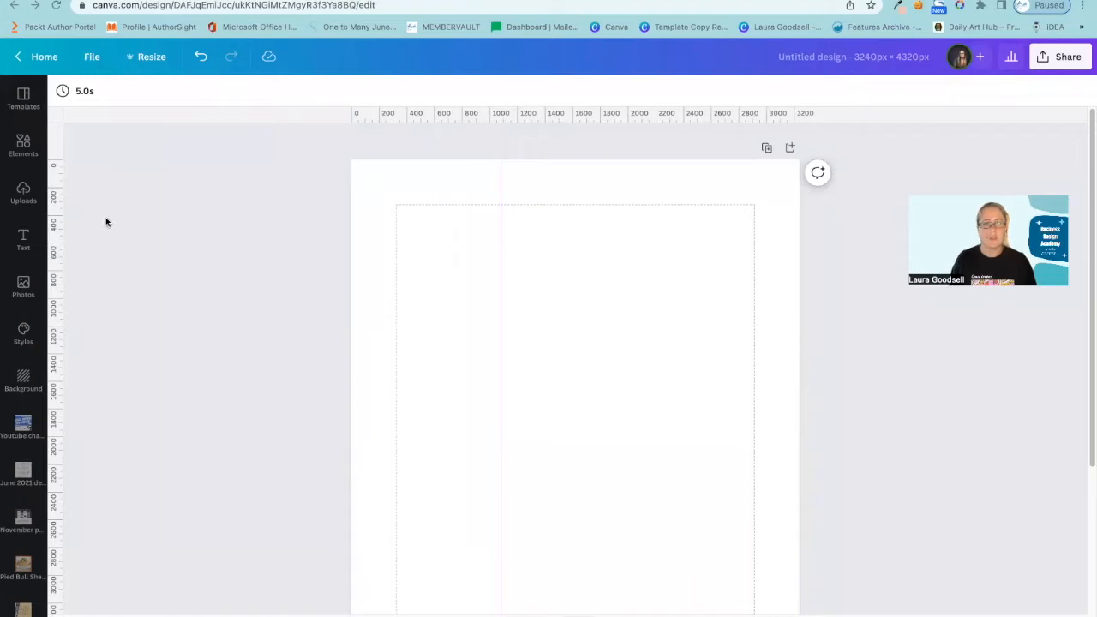
pyautogui.moveTo(54, 221); pyautogui.dragTo(649, 250)
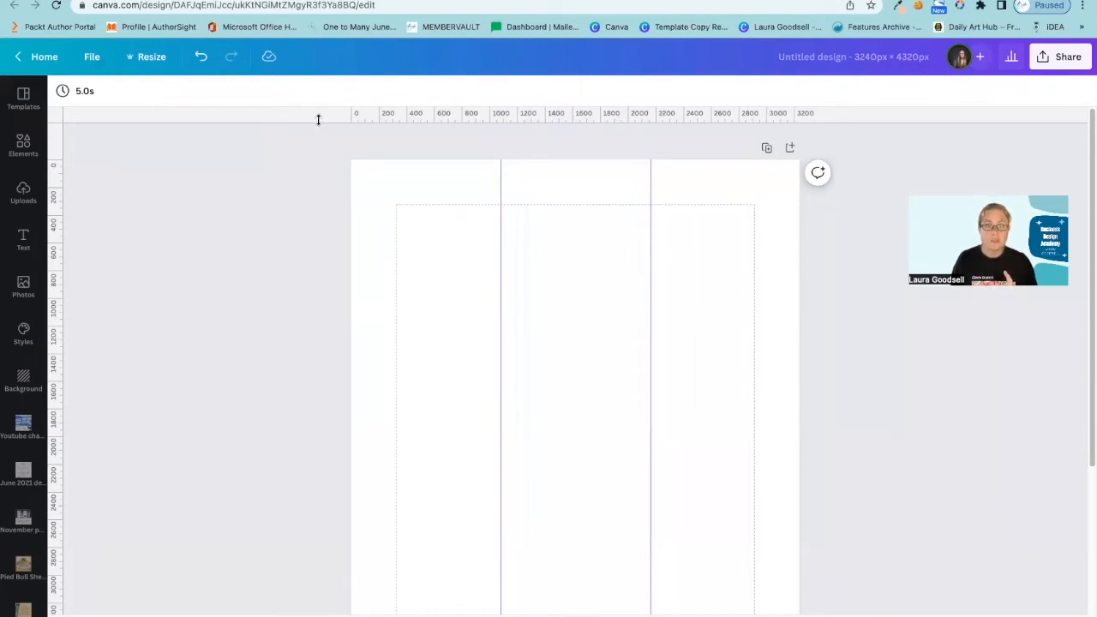
# Step: Place three horizontal guides at about 1080, 2160 and 3240 px to divide the page into four equal rows
pyautogui.moveTo(318, 120); pyautogui.dragTo(315, 309)
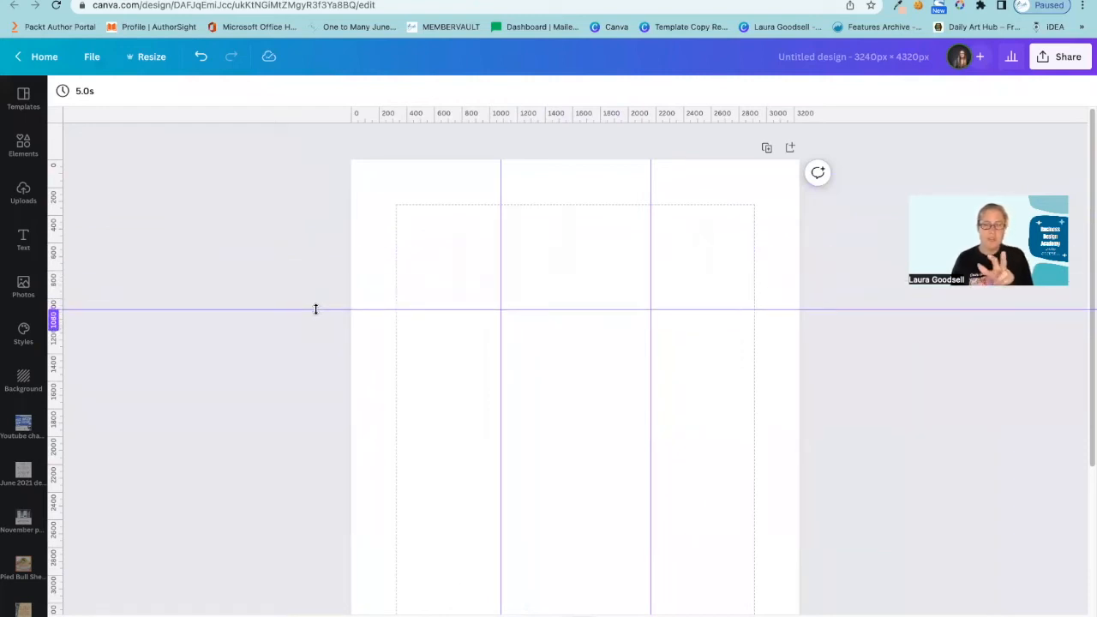
pyautogui.moveTo(313, 308); pyautogui.dragTo(325, 308)
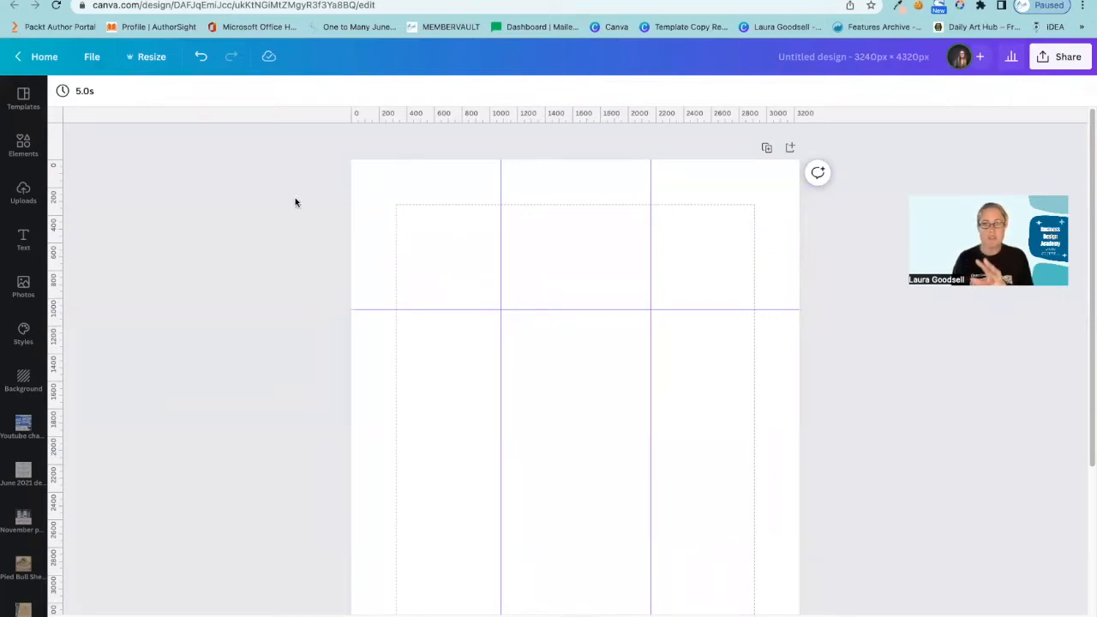
pyautogui.moveTo(276, 121); pyautogui.dragTo(291, 458)
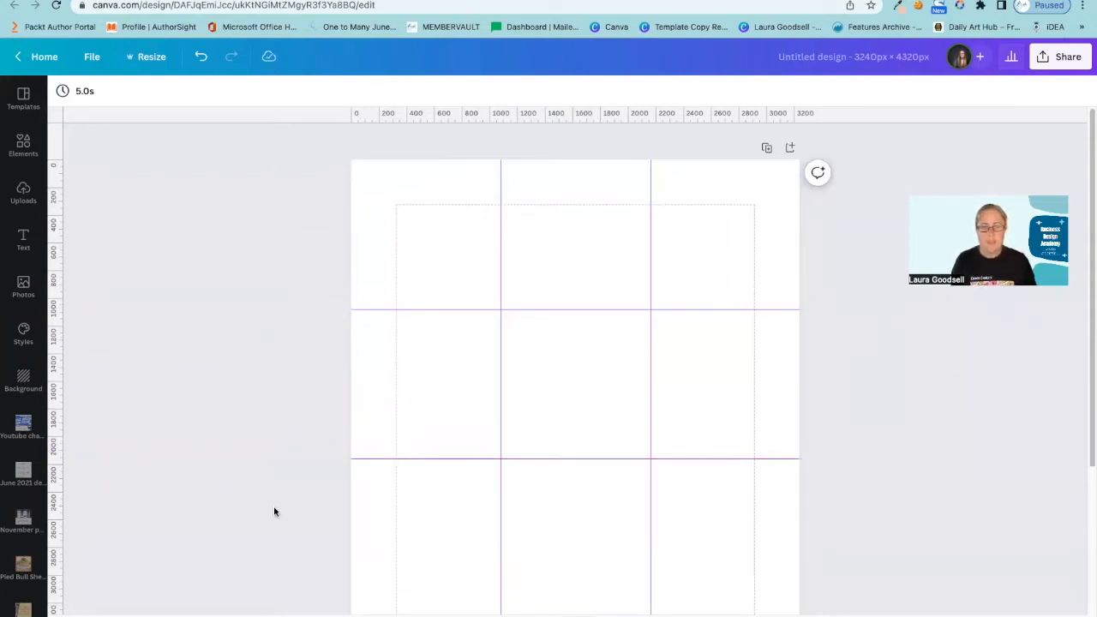
pyautogui.scroll(-5, 273, 508)
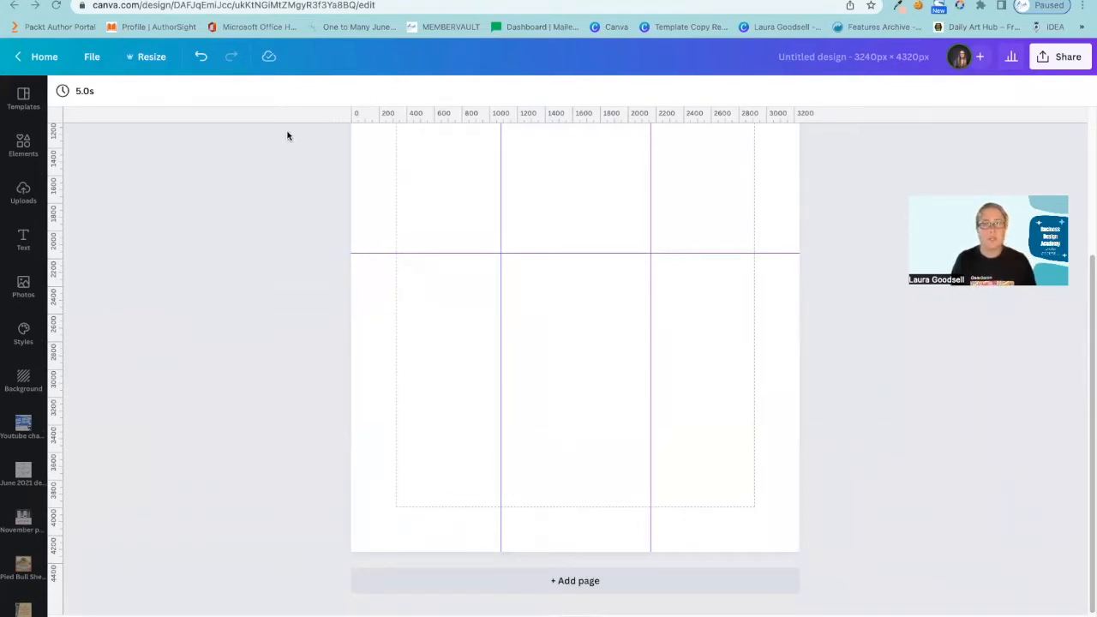
pyautogui.moveTo(279, 120); pyautogui.dragTo(323, 402)
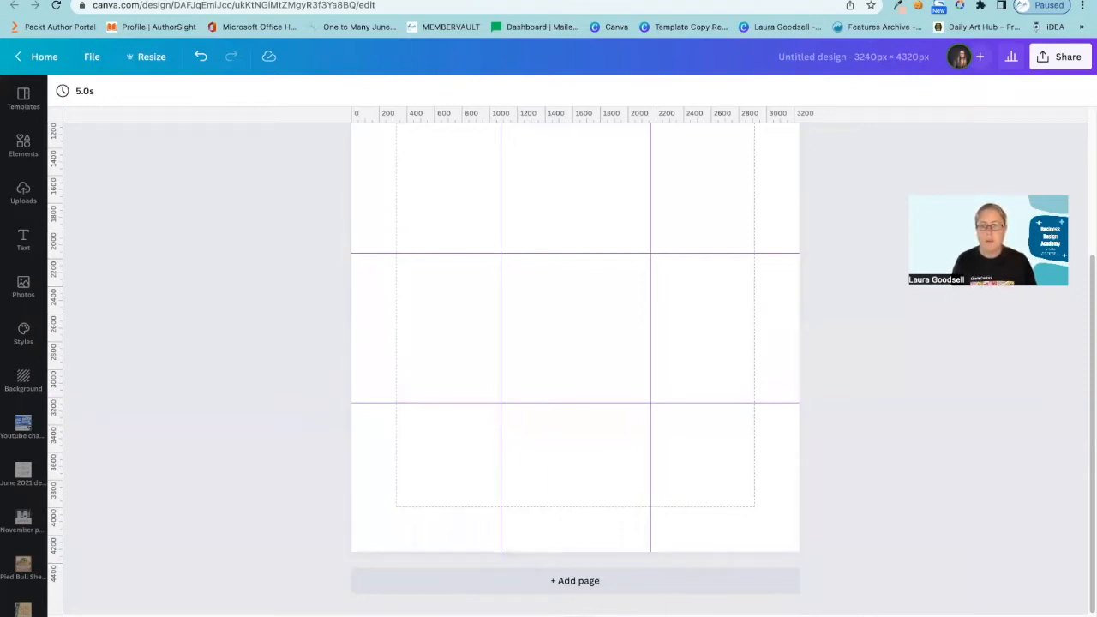
pyautogui.scroll(-5, 841, 546)
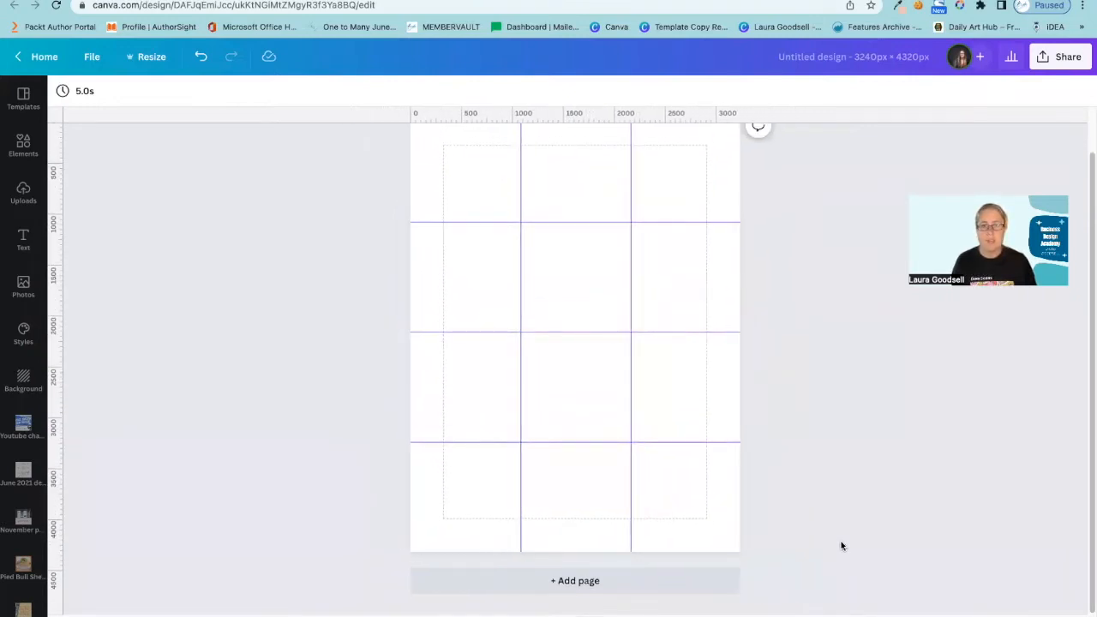
pyautogui.scroll(2, 840, 540)
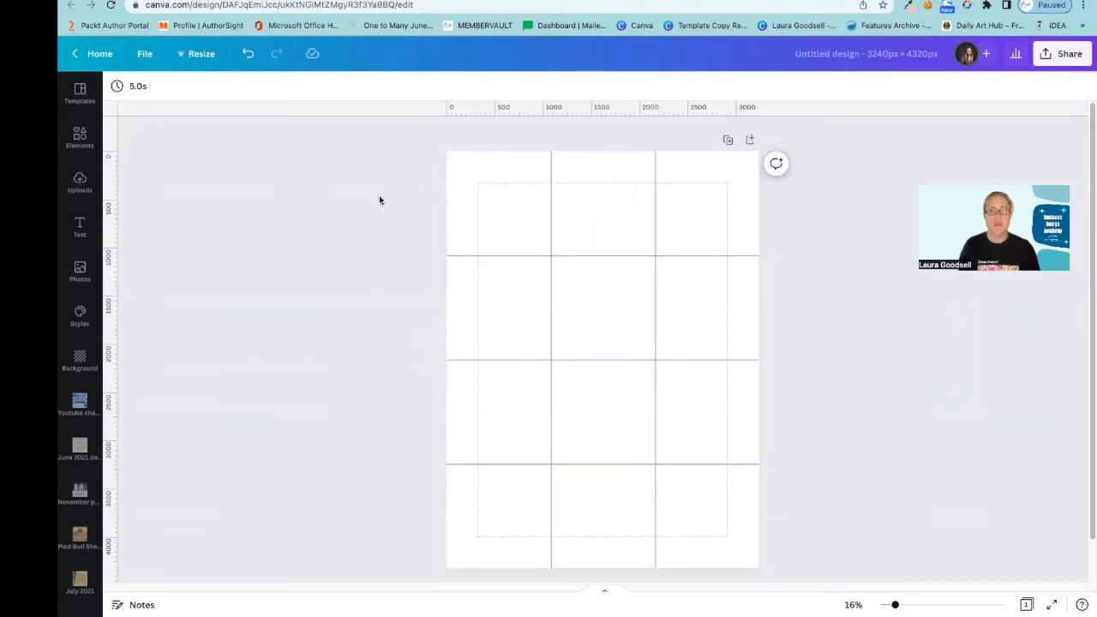
# Step: Add a square shape and fit it exactly into the top-left cell of the guide grid
pyautogui.press('r')
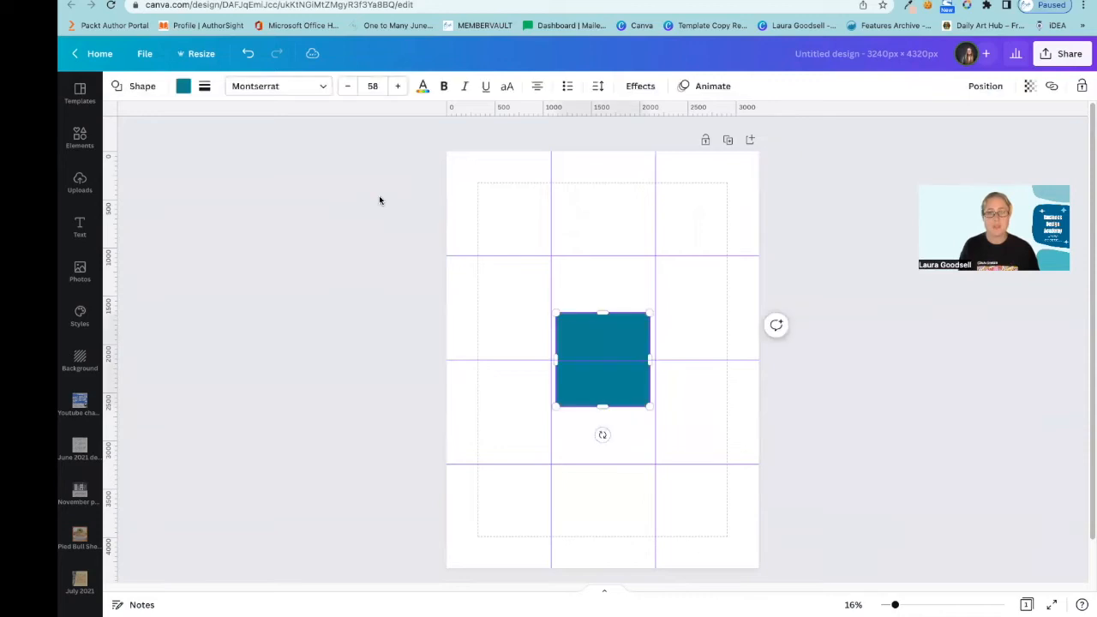
pyautogui.click(477, 323)
pyautogui.moveTo(580, 338); pyautogui.dragTo(475, 178)
pyautogui.moveTo(539, 245); pyautogui.dragTo(549, 254)
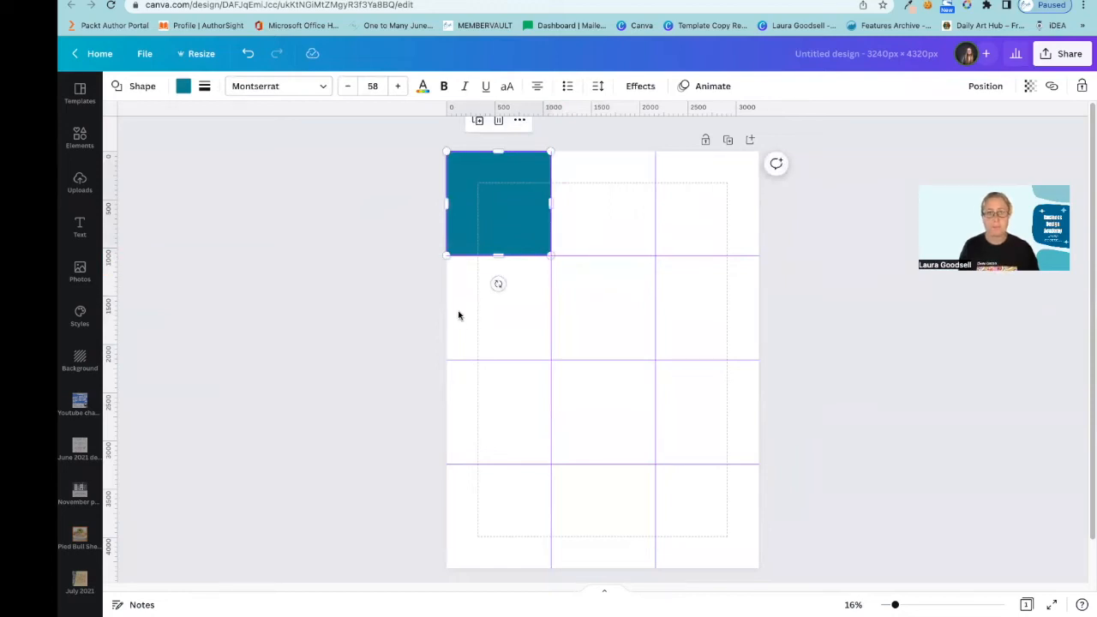
# Step: Paste two more squares and fit them into the second row's middle cell and the first row's right cell
pyautogui.click(389, 399)
pyautogui.hotkey('ctrl', 'v')
pyautogui.moveTo(574, 347); pyautogui.dragTo(566, 289)
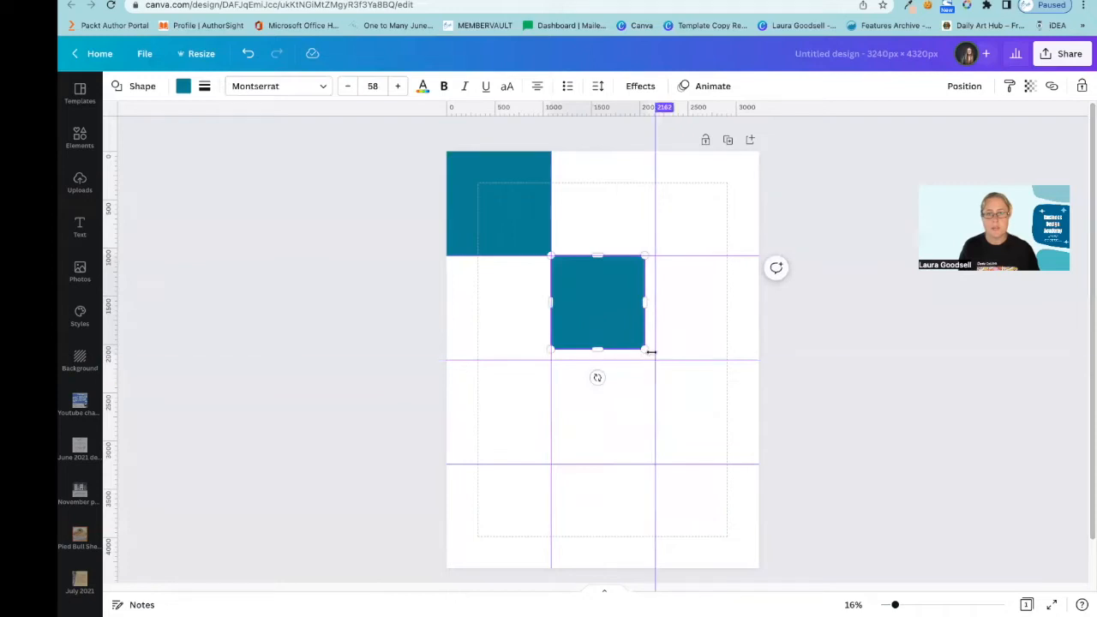
pyautogui.moveTo(647, 349); pyautogui.dragTo(654, 360)
pyautogui.click(437, 363)
pyautogui.hotkey('ctrl', 'v')
pyautogui.moveTo(590, 346); pyautogui.dragTo(692, 178)
pyautogui.moveTo(748, 245); pyautogui.dragTo(755, 256)
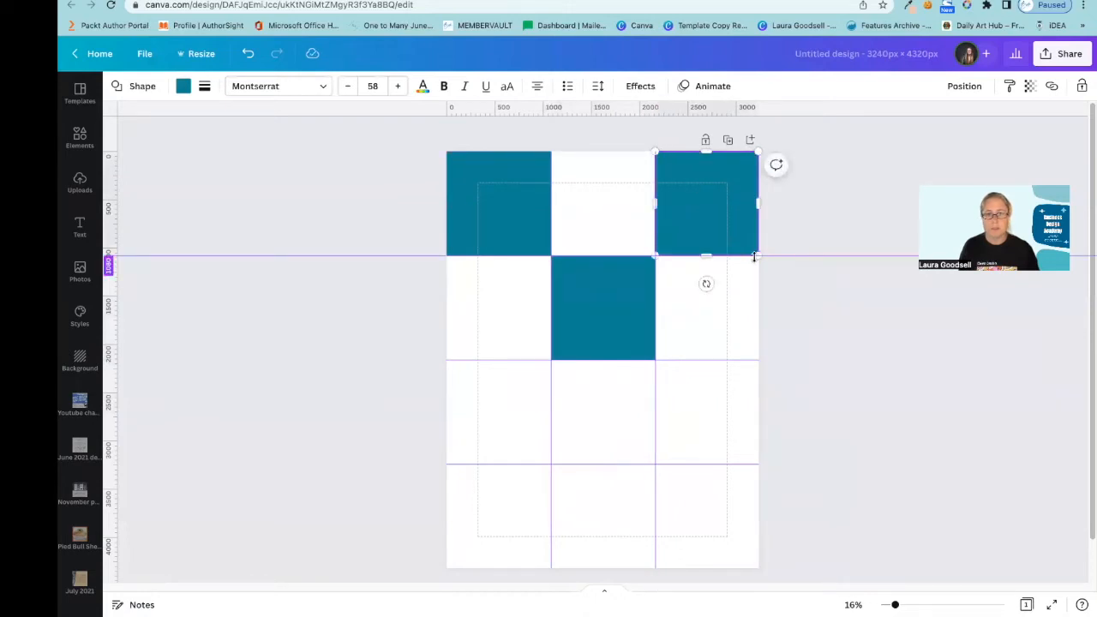
# Step: Paste two more squares and fit them into the left and right cells of the third row
pyautogui.click(350, 398)
pyautogui.hotkey('ctrl', 'v')
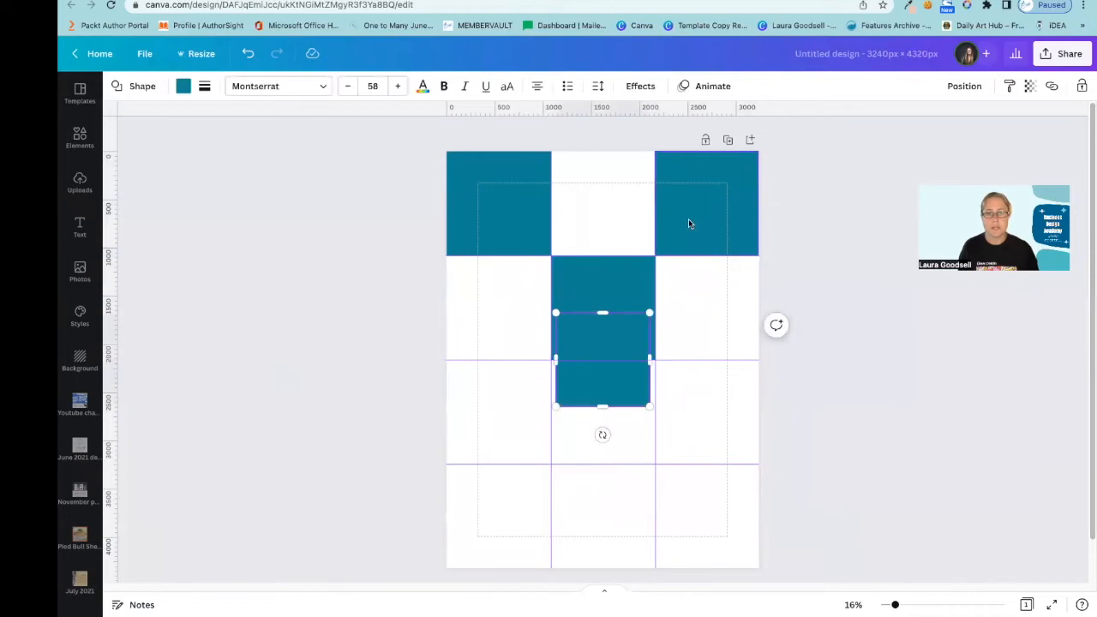
pyautogui.moveTo(615, 321); pyautogui.dragTo(508, 369)
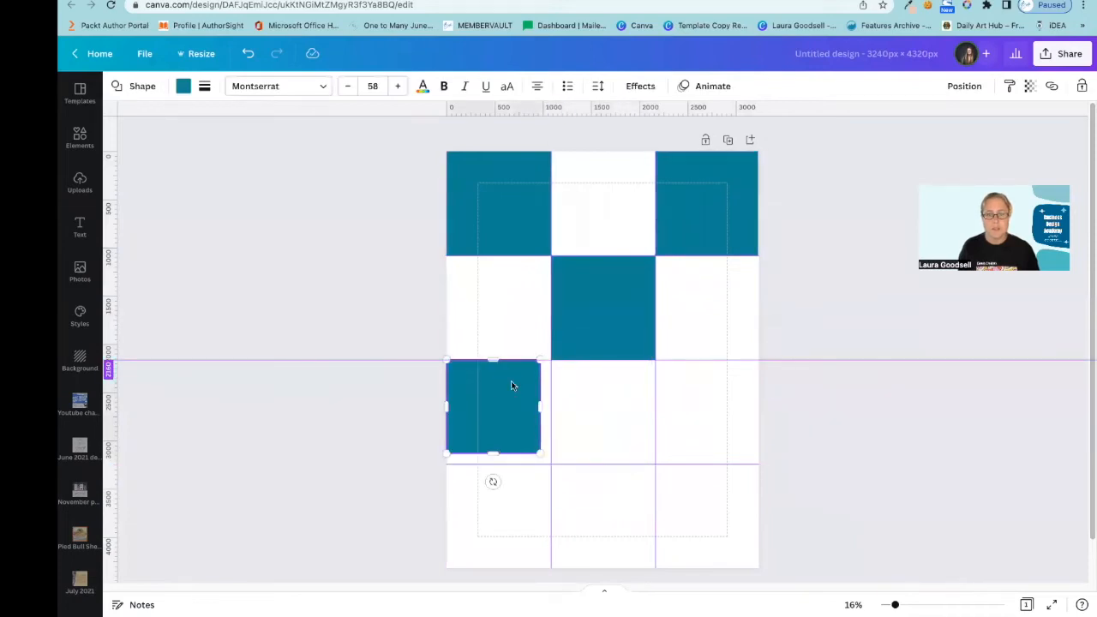
pyautogui.moveTo(540, 454); pyautogui.dragTo(551, 464)
pyautogui.click(345, 493)
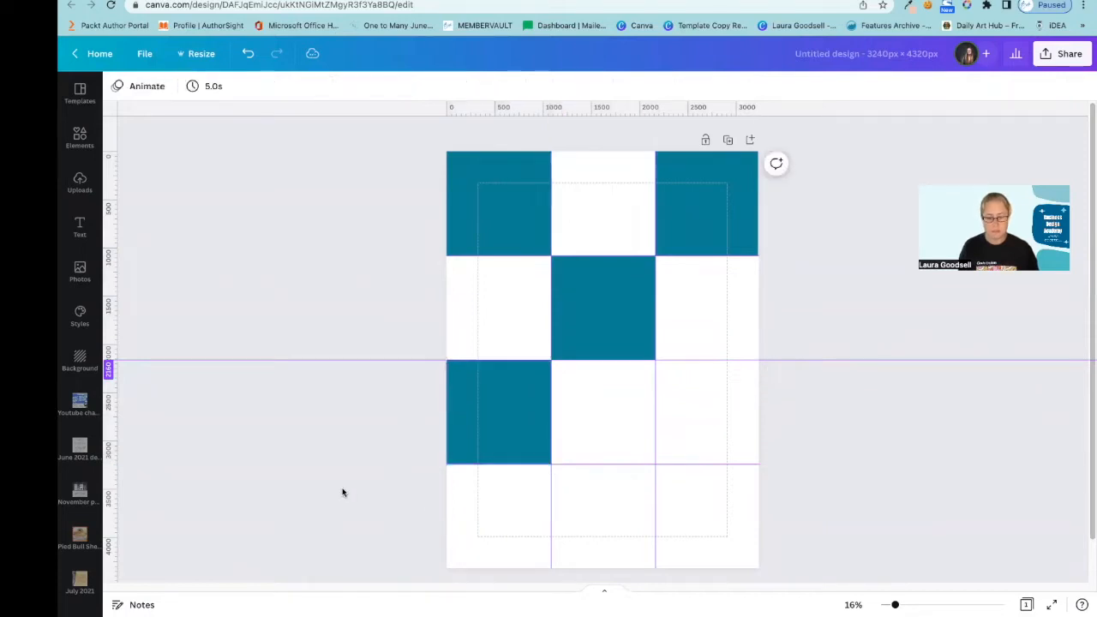
pyautogui.hotkey('ctrl', 'v')
pyautogui.moveTo(585, 347); pyautogui.dragTo(685, 385)
pyautogui.moveTo(752, 453); pyautogui.dragTo(755, 463)
# Step: Paste another square and fit it into the middle cell of the bottom row to complete the checkerboard
pyautogui.click(443, 431)
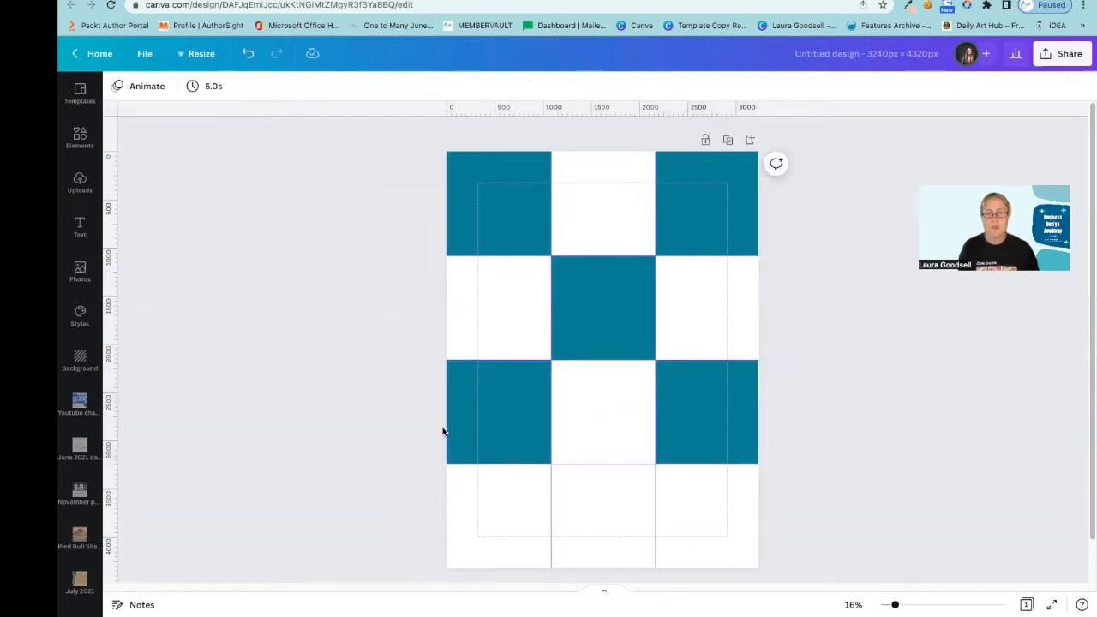
pyautogui.hotkey('ctrl', 'v')
pyautogui.moveTo(595, 379); pyautogui.dragTo(586, 521)
pyautogui.moveTo(645, 557); pyautogui.dragTo(654, 568)
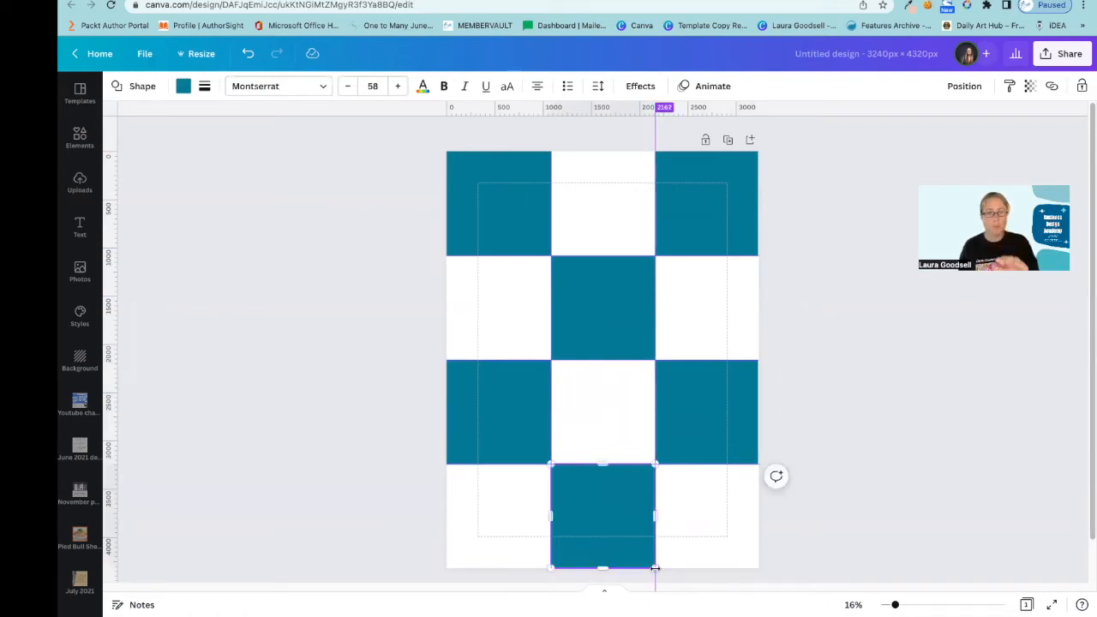
pyautogui.click(381, 474)
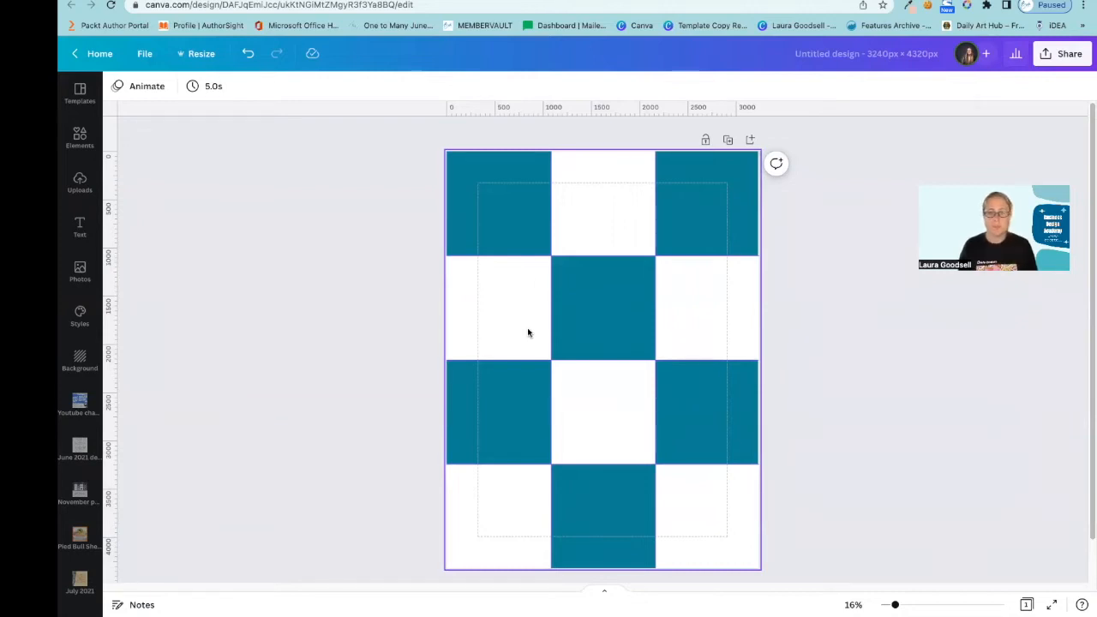
# Step: Duplicate the checkerboard page and delete all six teal squares from the copy, keeping only its guides
pyautogui.click(728, 139)
pyautogui.click(496, 210)
pyautogui.press('Delete')
pyautogui.click(657, 224)
pyautogui.press('Delete')
pyautogui.click(639, 277)
pyautogui.press('Delete')
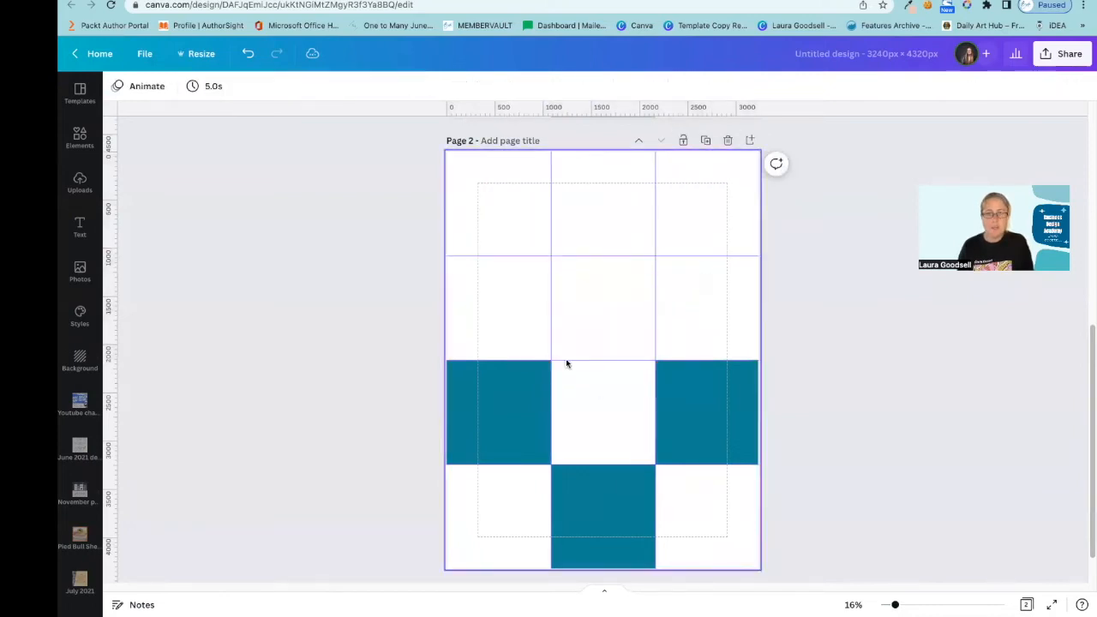
pyautogui.click(514, 407)
pyautogui.press('Delete')
pyautogui.click(574, 480)
pyautogui.press('Delete')
pyautogui.click(686, 428)
pyautogui.press('Delete')
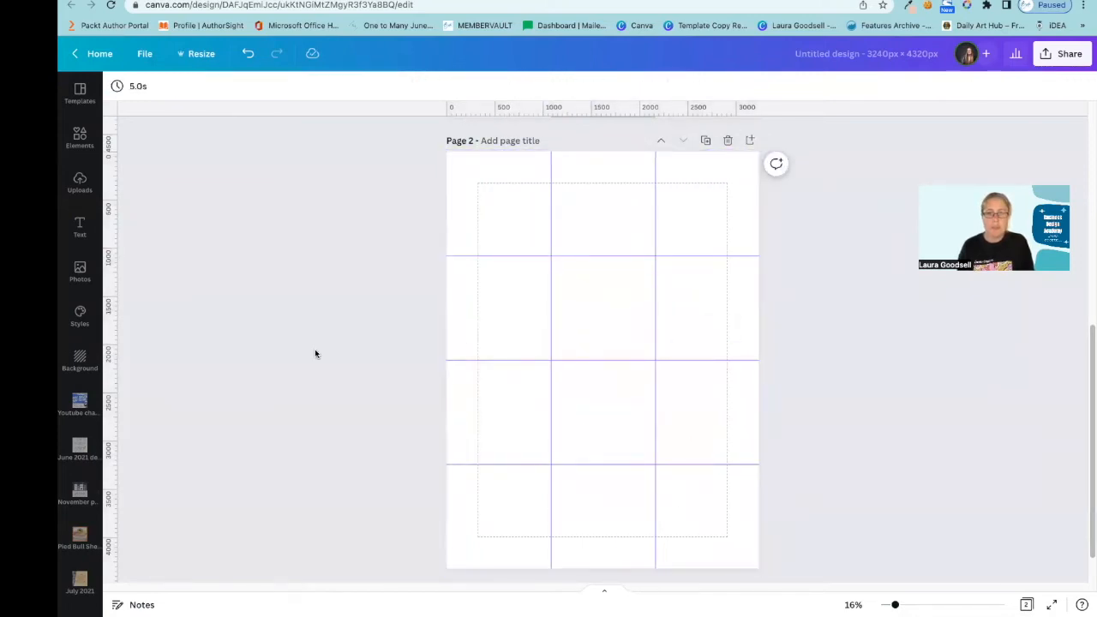
# Step: Search the elements library for "blob" and browse the organic blob graphics
pyautogui.click(75, 137)
pyautogui.click(190, 94)
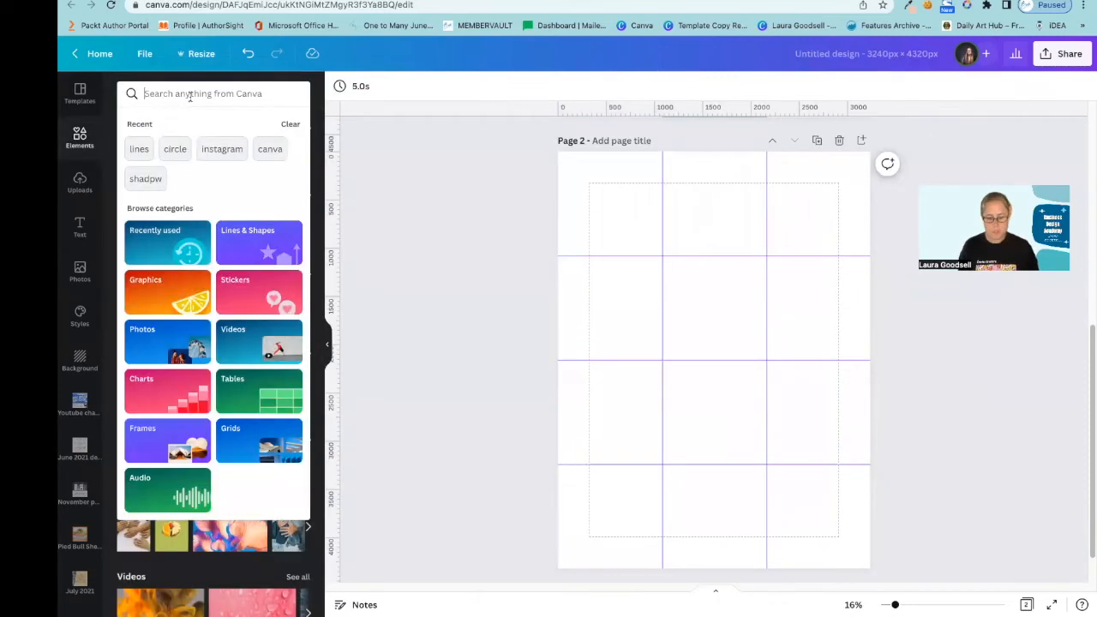
pyautogui.write('blob')
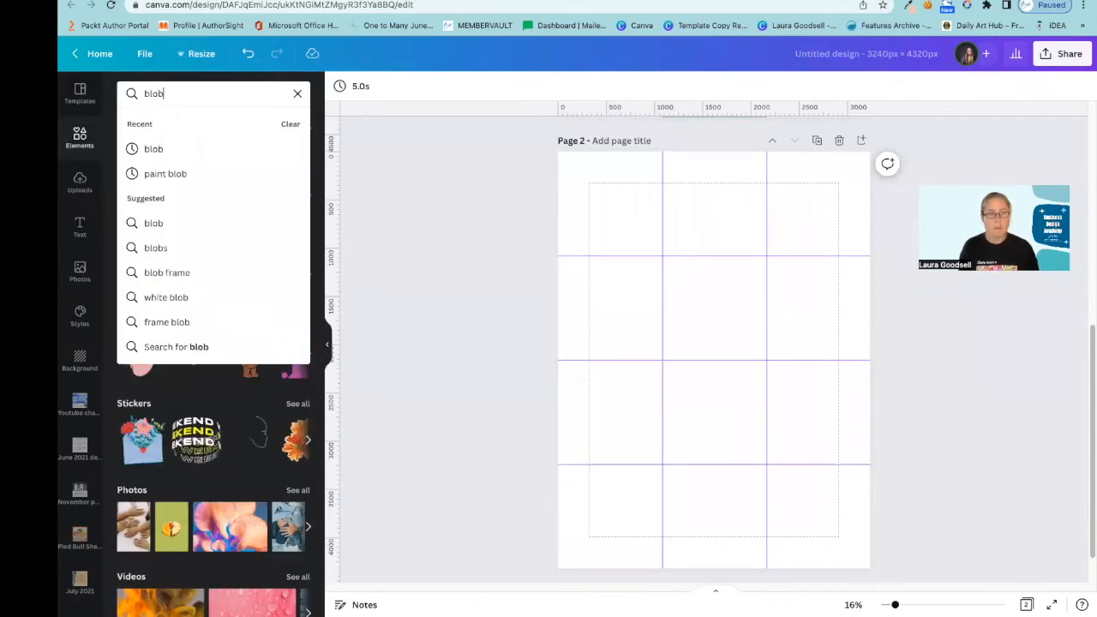
pyautogui.press('Return')
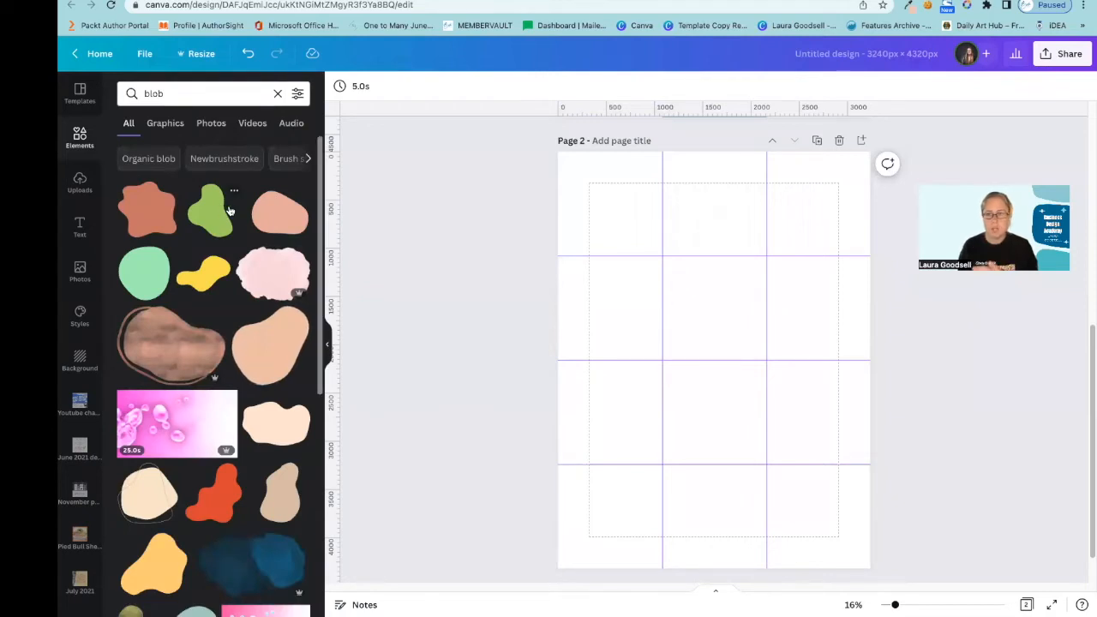
pyautogui.scroll(-10, 239, 460)
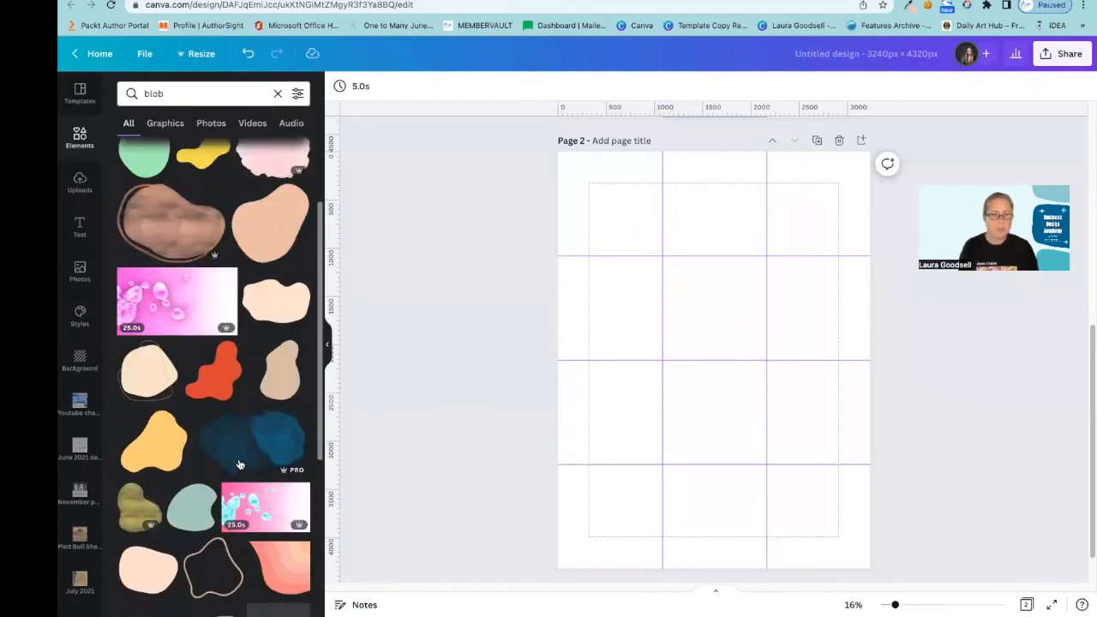
pyautogui.scroll(2, 239, 458)
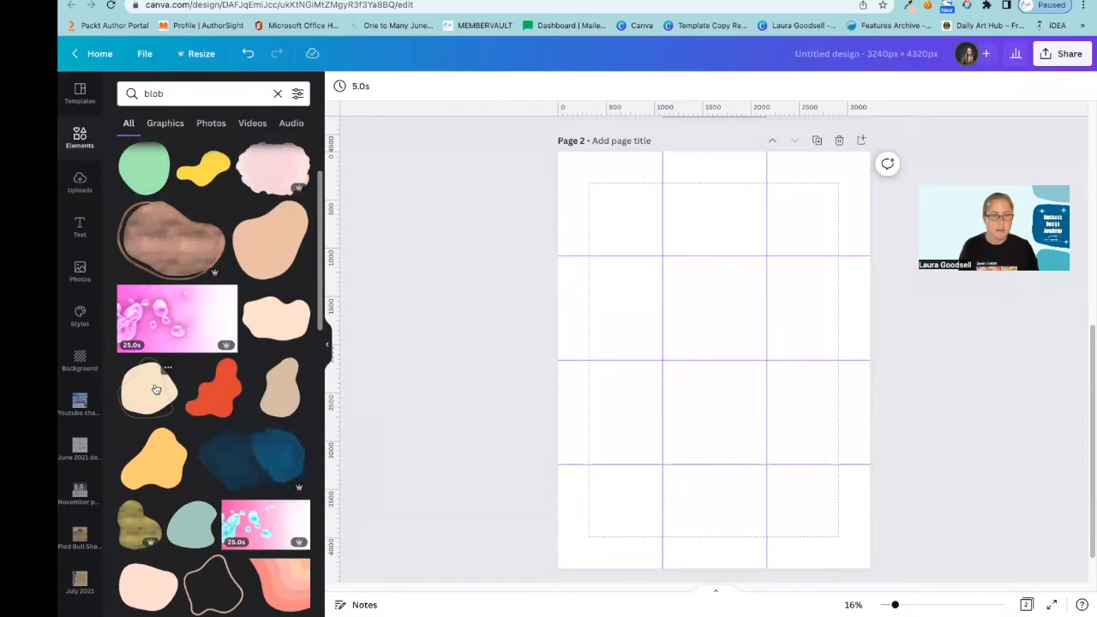
# Step: Add the cream blob with a tan outline to page 2, enlarge it and position it overhanging the page's lower right edge
pyautogui.click(152, 390)
pyautogui.moveTo(775, 298); pyautogui.dragTo(998, 76)
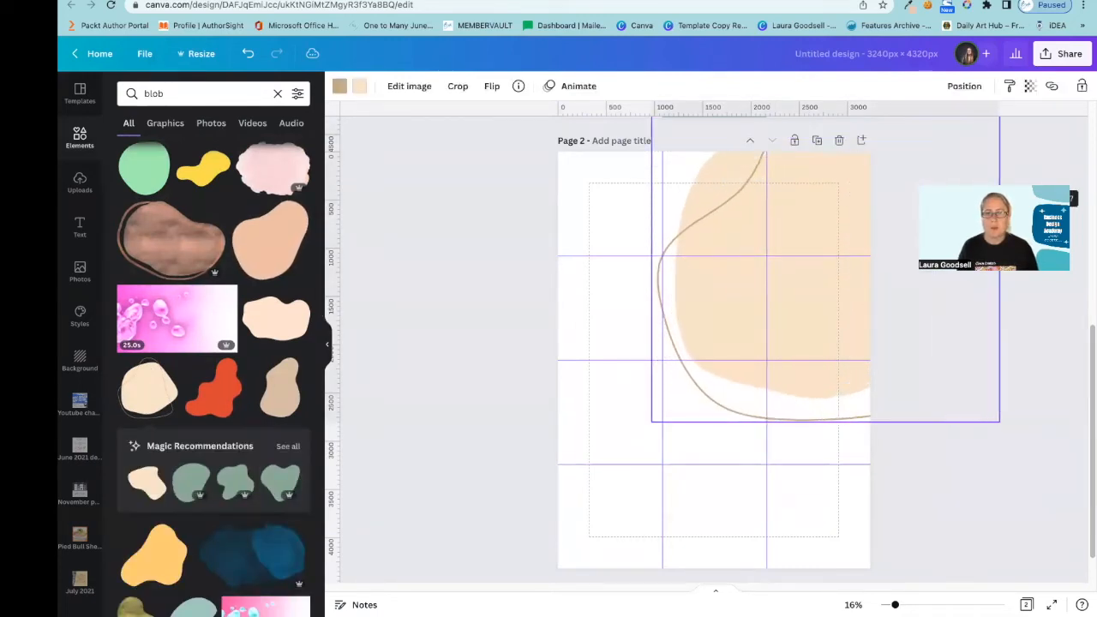
pyautogui.moveTo(813, 196); pyautogui.dragTo(854, 328)
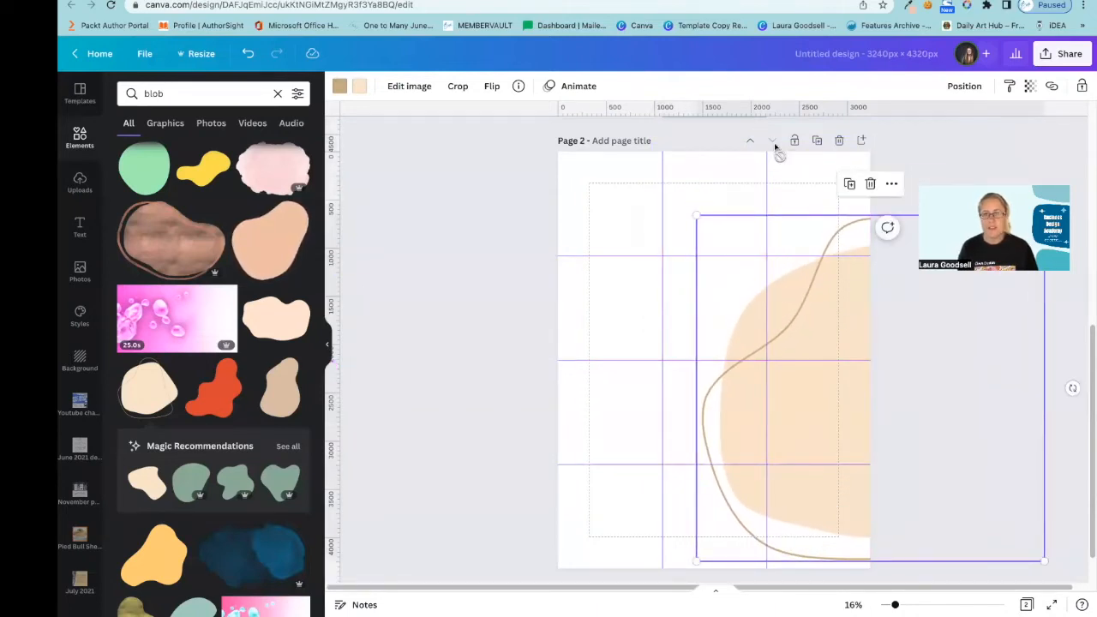
# Step: Add the same outlined blob again, enlarged and rotated, and position it overhanging page 2's left edge
pyautogui.click(173, 383)
pyautogui.moveTo(705, 361); pyautogui.dragTo(591, 350)
pyautogui.click(247, 55)
pyautogui.moveTo(591, 300); pyautogui.dragTo(404, 266)
pyautogui.click(416, 542)
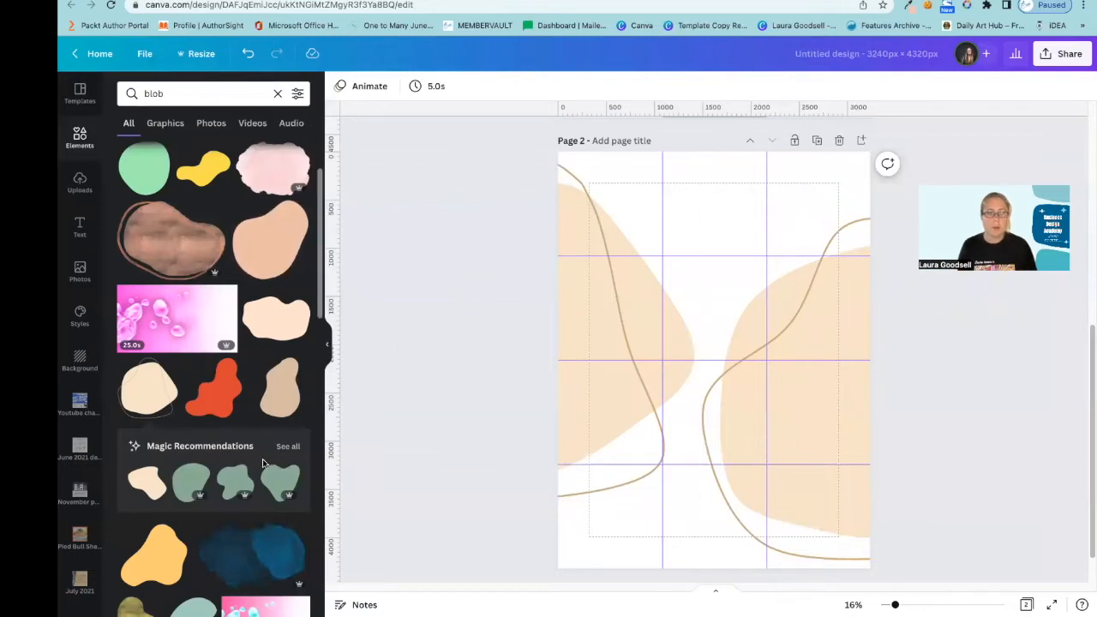
# Step: Search the elements for "dots" and place one scattered-dots graphic at page 2's lower left and another at its upper right
pyautogui.click(278, 93)
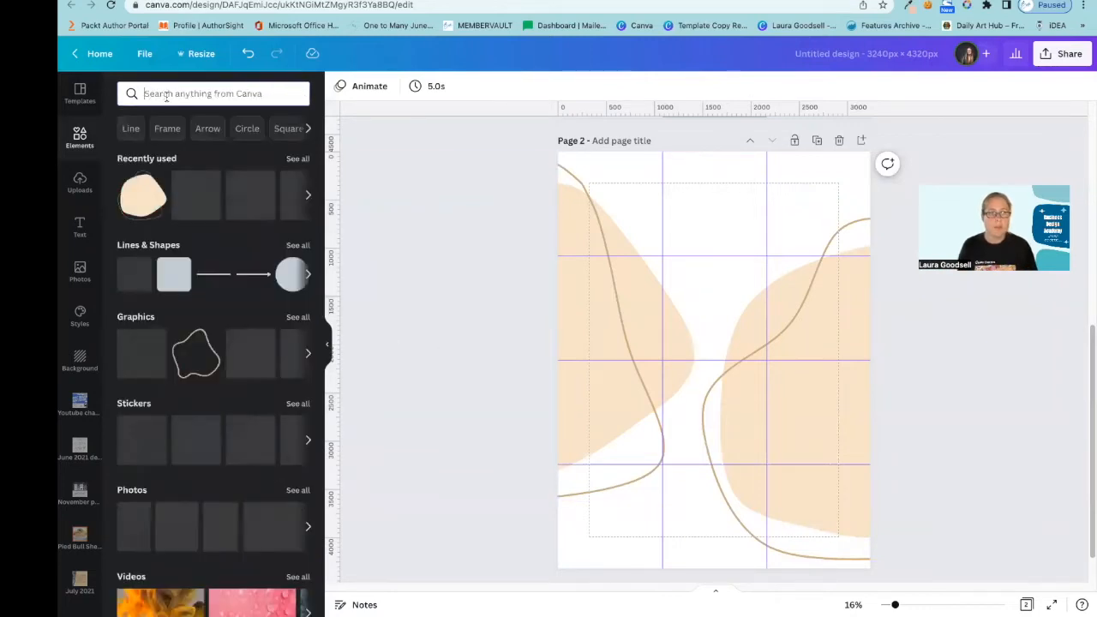
pyautogui.write('dots')
pyautogui.press('Return')
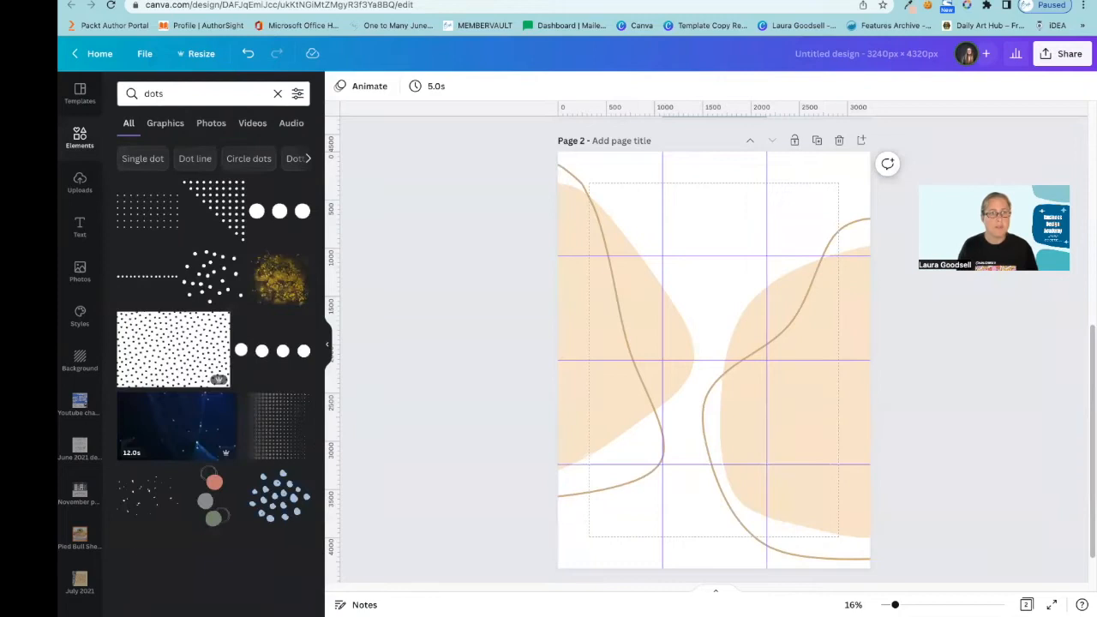
pyautogui.click(210, 276)
pyautogui.moveTo(708, 333); pyautogui.dragTo(642, 496)
pyautogui.click(778, 184)
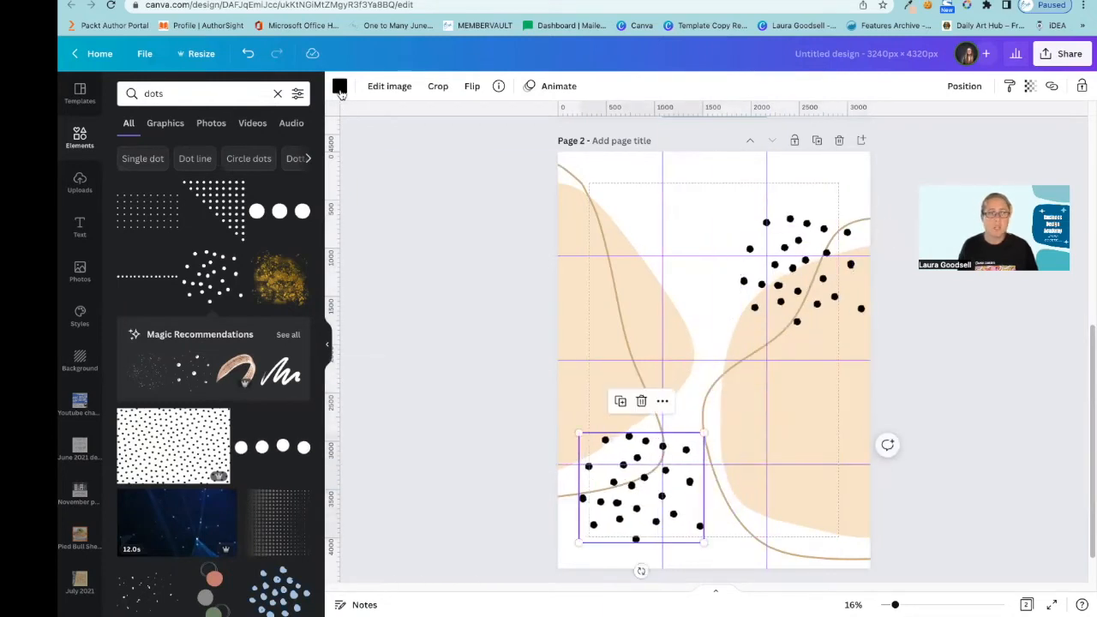
# Step: Recolour the black dots with the tan document colour and apply the change to all matching elements
pyautogui.click(339, 85)
pyautogui.click(227, 151)
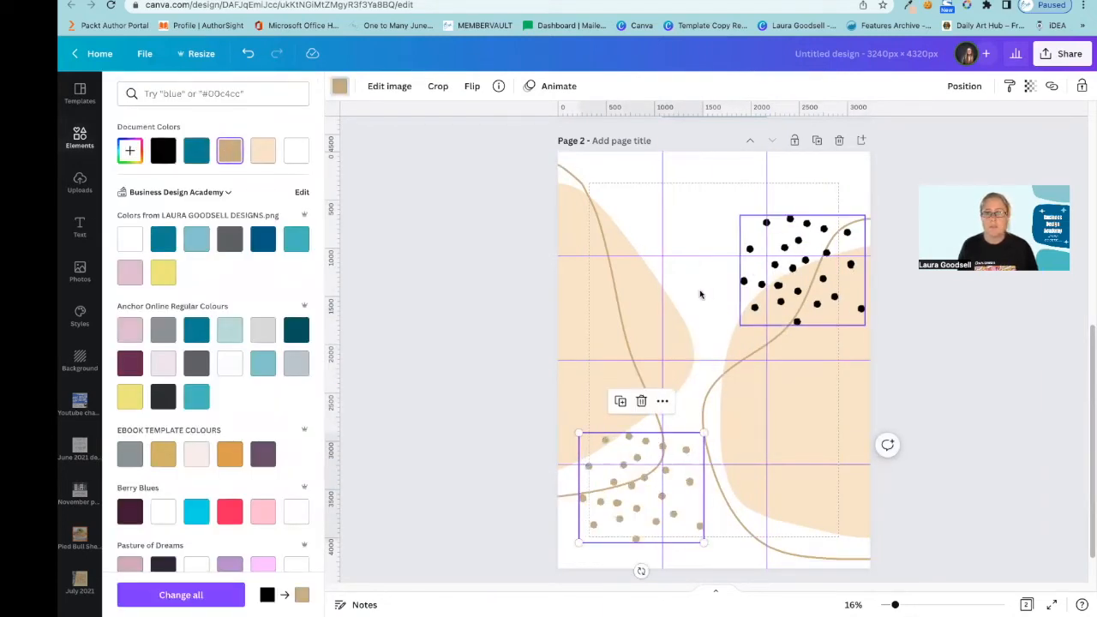
pyautogui.click(182, 598)
pyautogui.click(464, 267)
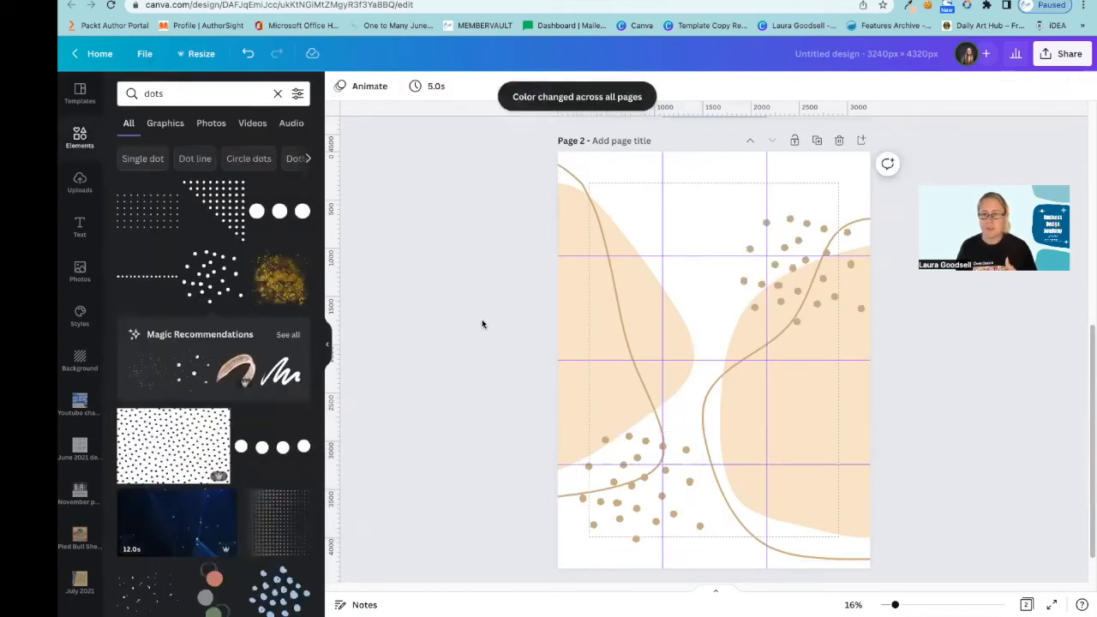
# Step: Duplicate page 2 and delete both scattered-dots graphics from the copy
pyautogui.click(597, 471)
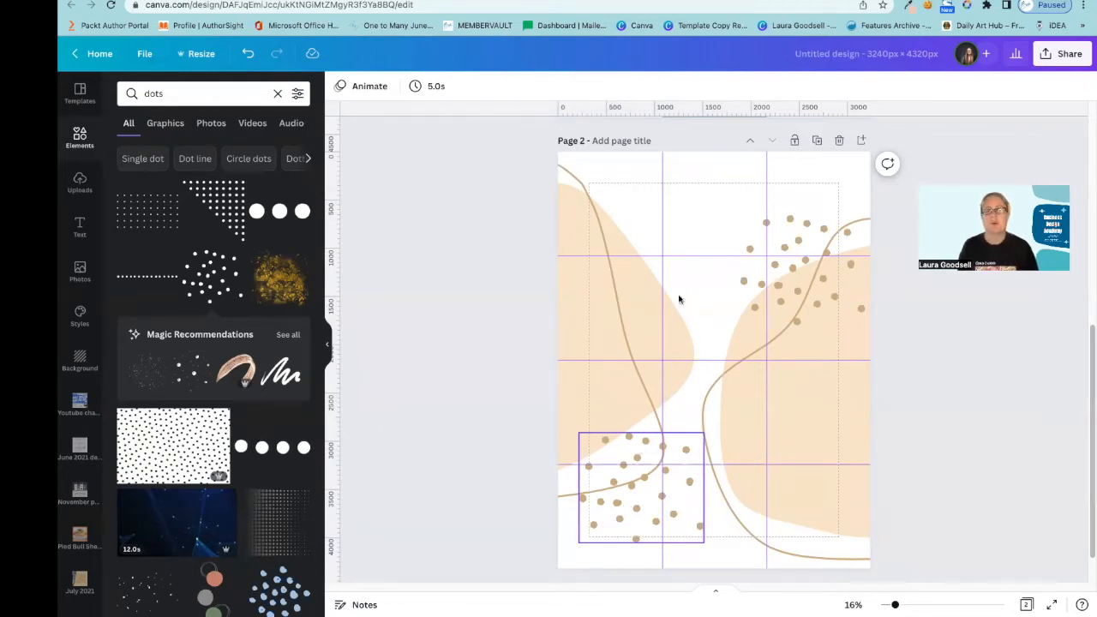
pyautogui.click(816, 143)
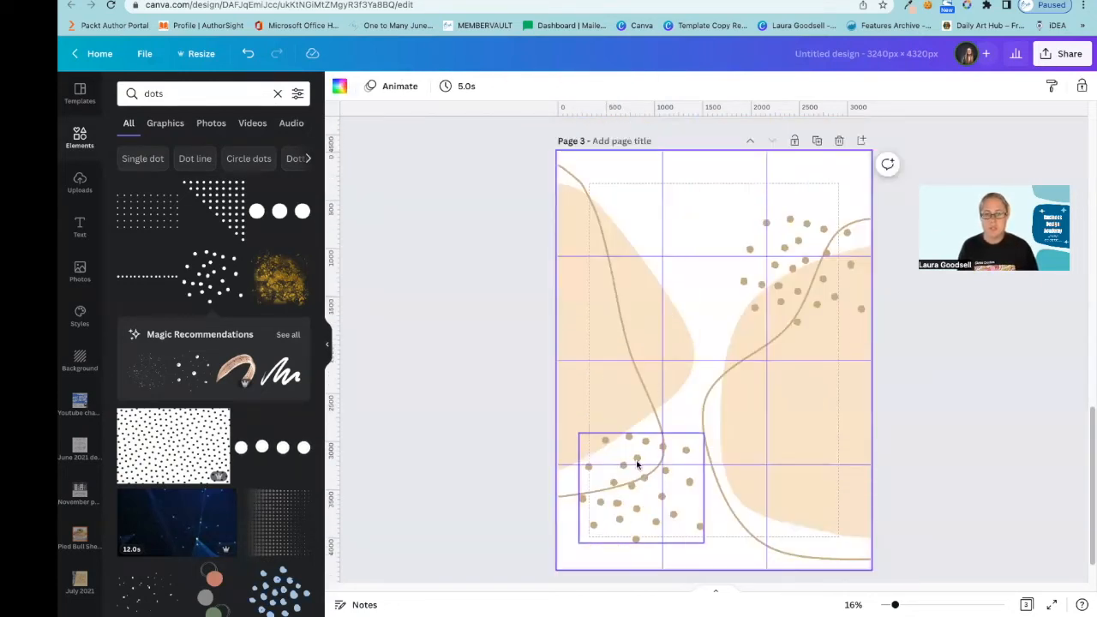
pyautogui.click(636, 460)
pyautogui.press('Delete')
pyautogui.click(782, 294)
pyautogui.press('Delete')
# Step: Move page 3's left blob up past the page's top edge and try a copy of it at the bottom left corner
pyautogui.moveTo(594, 308); pyautogui.dragTo(607, 233)
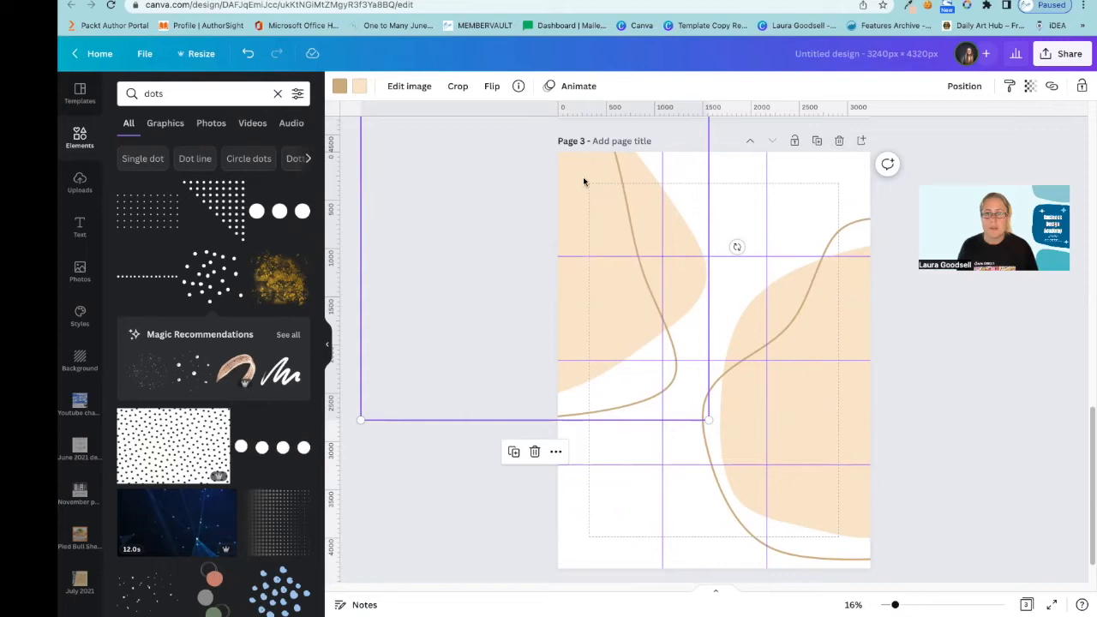
pyautogui.moveTo(590, 196); pyautogui.dragTo(601, 588)
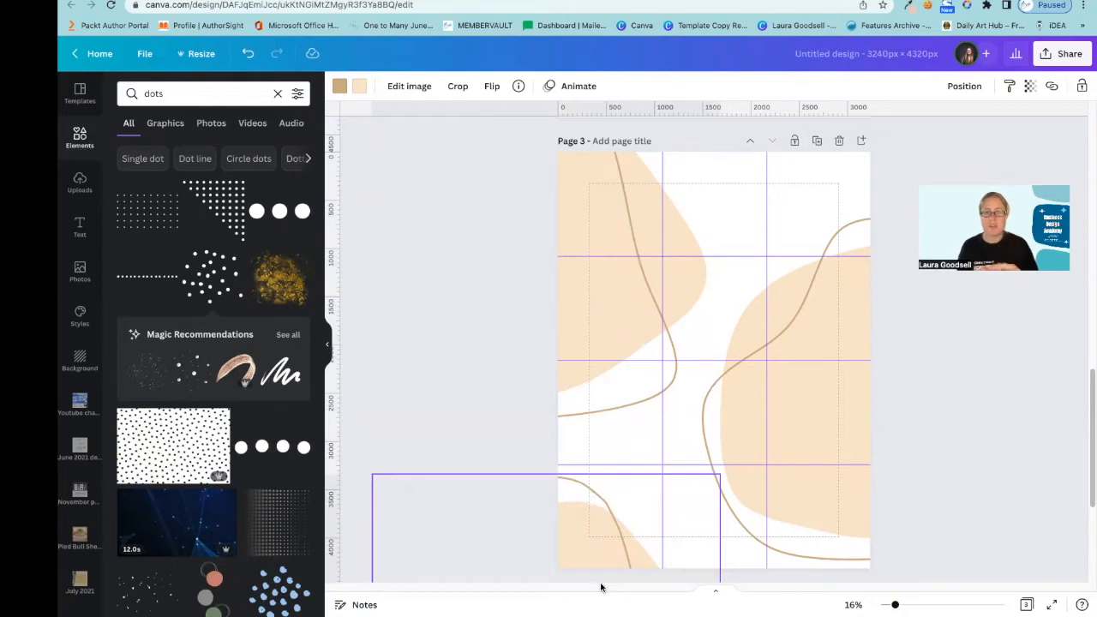
pyautogui.press('Delete')
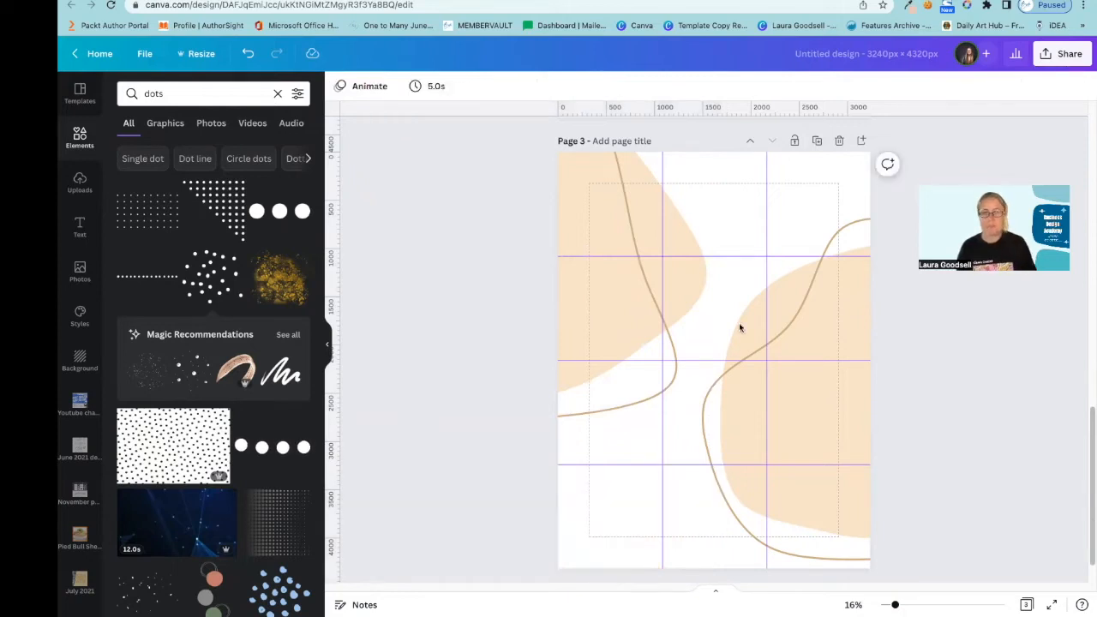
# Step: Duplicate page 3 and move a copy of page 4's left blob up onto the bottom of page 3
pyautogui.click(815, 141)
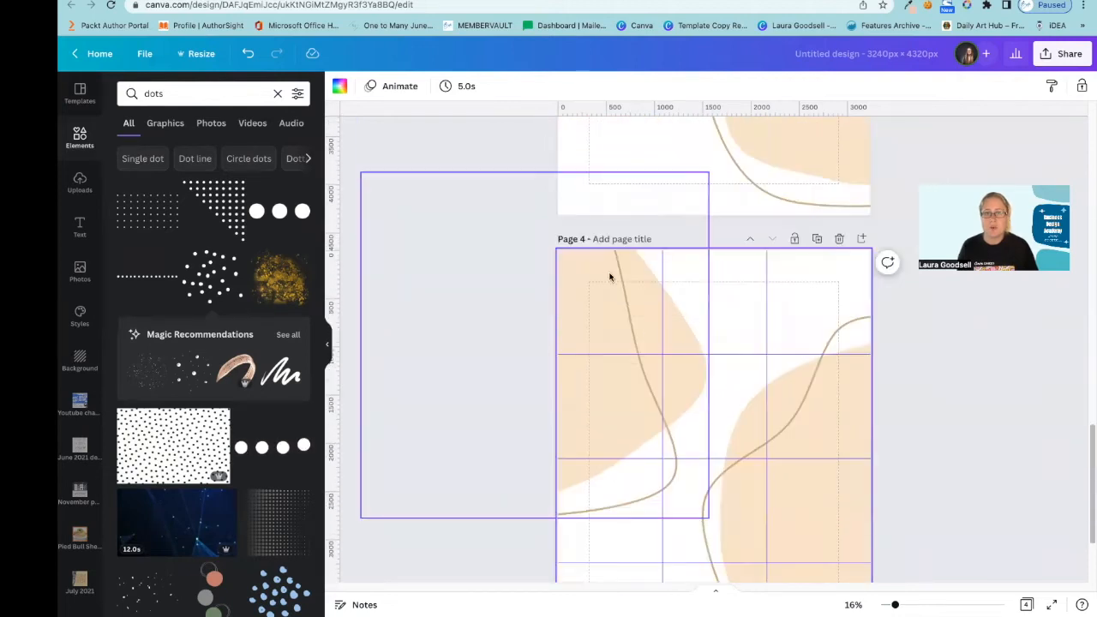
pyautogui.click(595, 294)
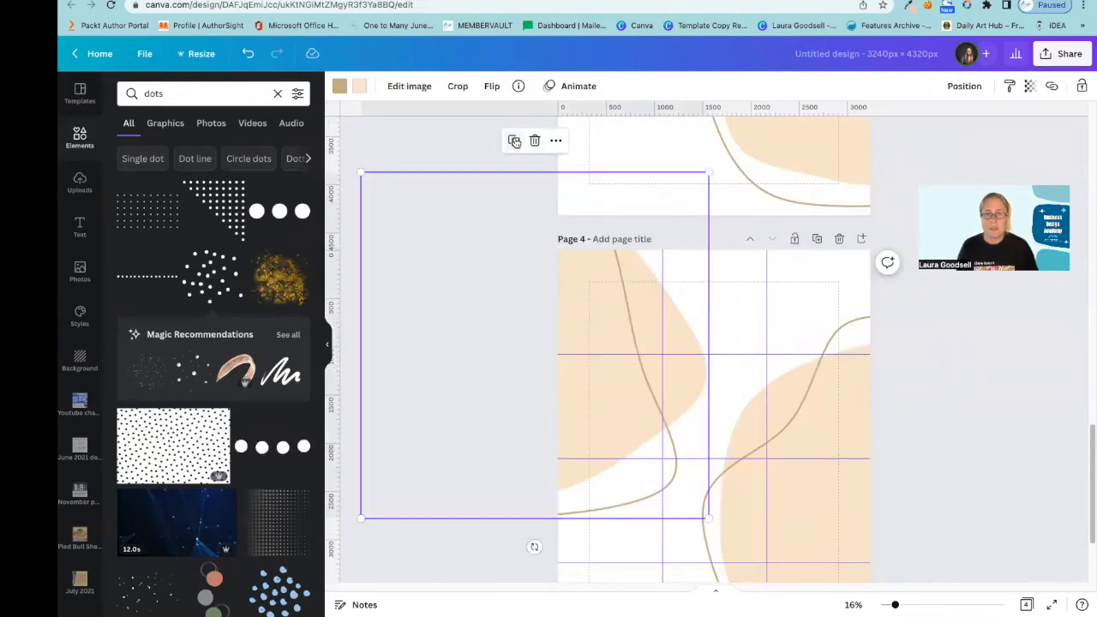
pyautogui.moveTo(598, 297); pyautogui.dragTo(619, 1)
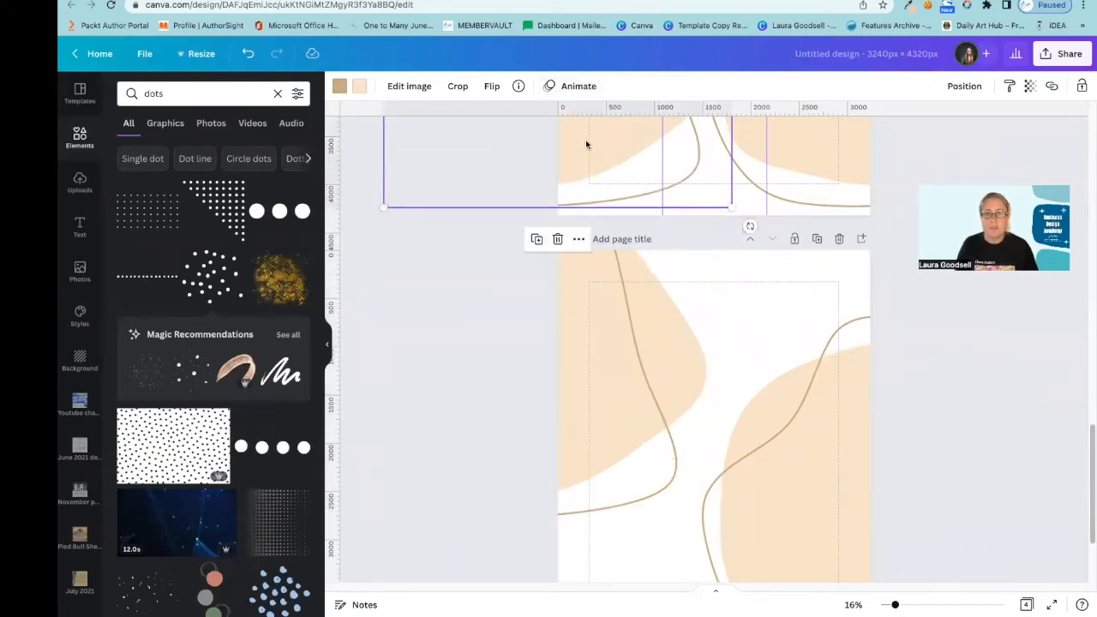
# Step: Align the copied blob at page 3's bottom left corner with the left blob on page 4 so the shape continues across both pages
pyautogui.moveTo(608, 150); pyautogui.dragTo(597, 362)
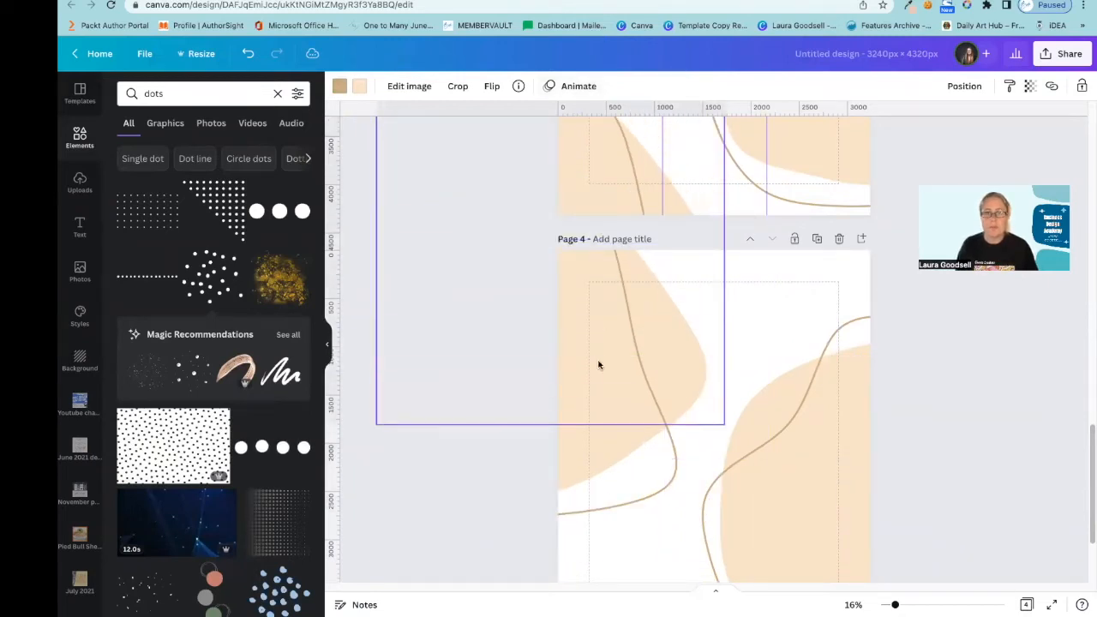
pyautogui.moveTo(599, 145); pyautogui.dragTo(595, 241)
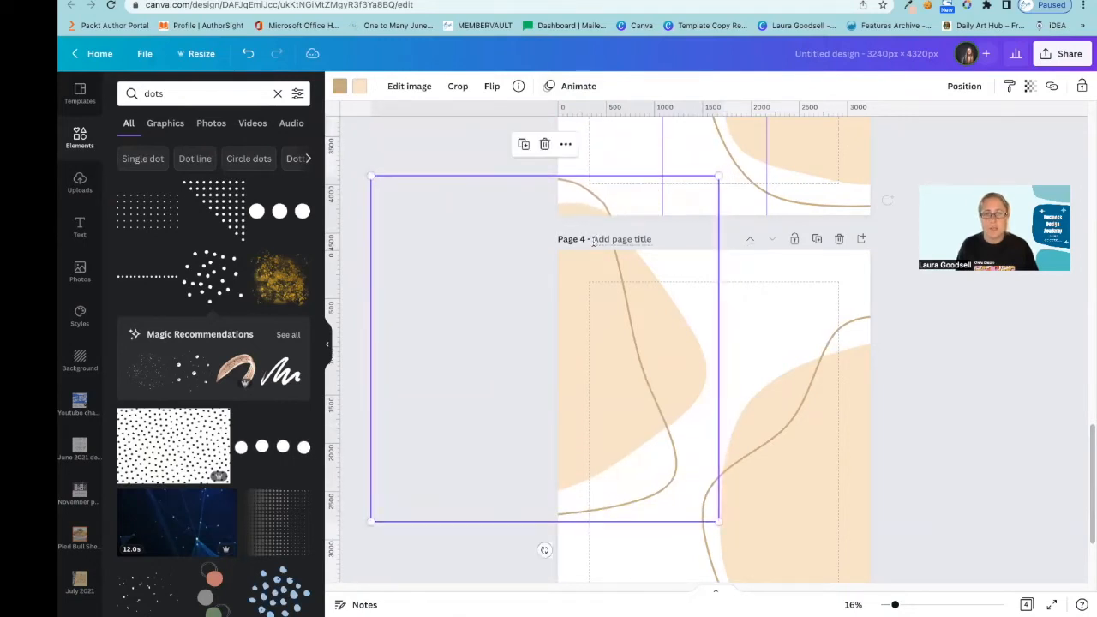
pyautogui.moveTo(578, 198); pyautogui.dragTo(566, 195)
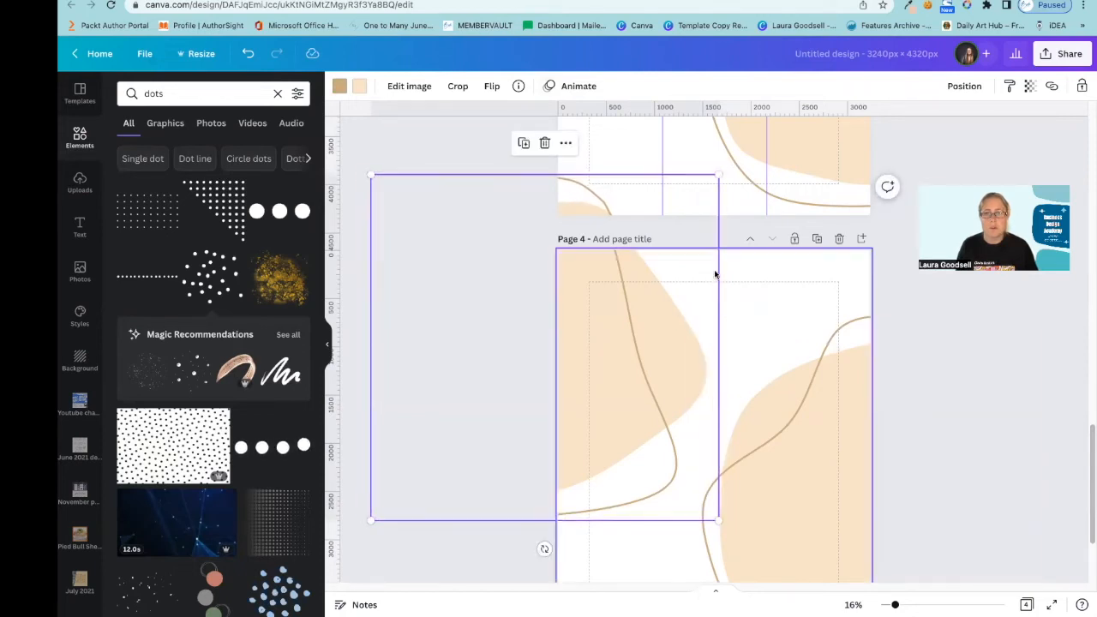
pyautogui.moveTo(651, 274); pyautogui.dragTo(649, 272)
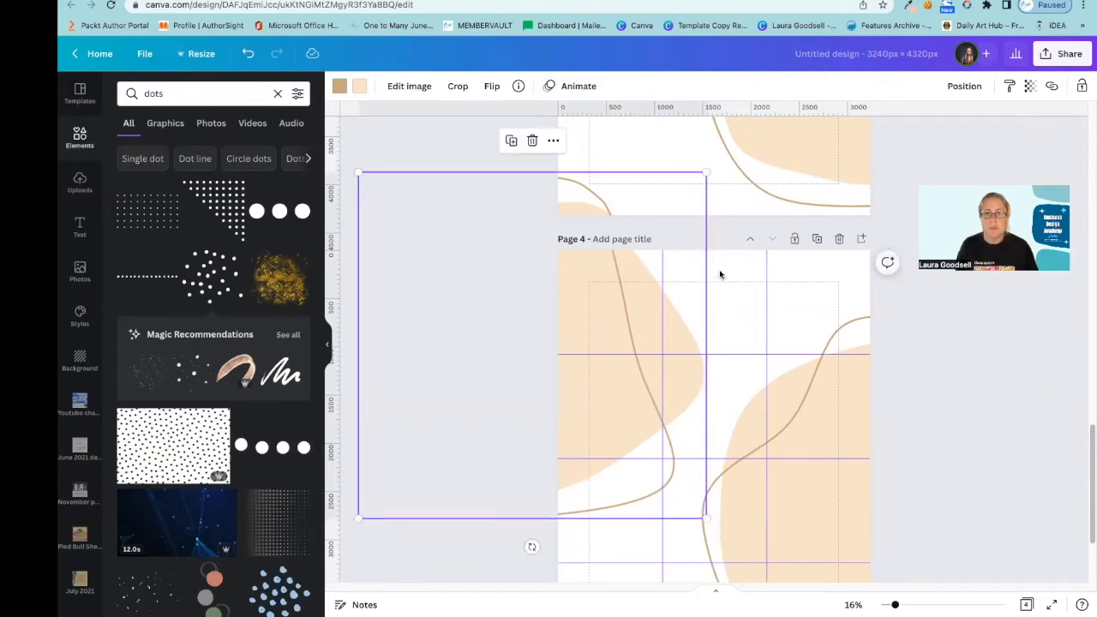
pyautogui.moveTo(693, 191); pyautogui.dragTo(682, 194)
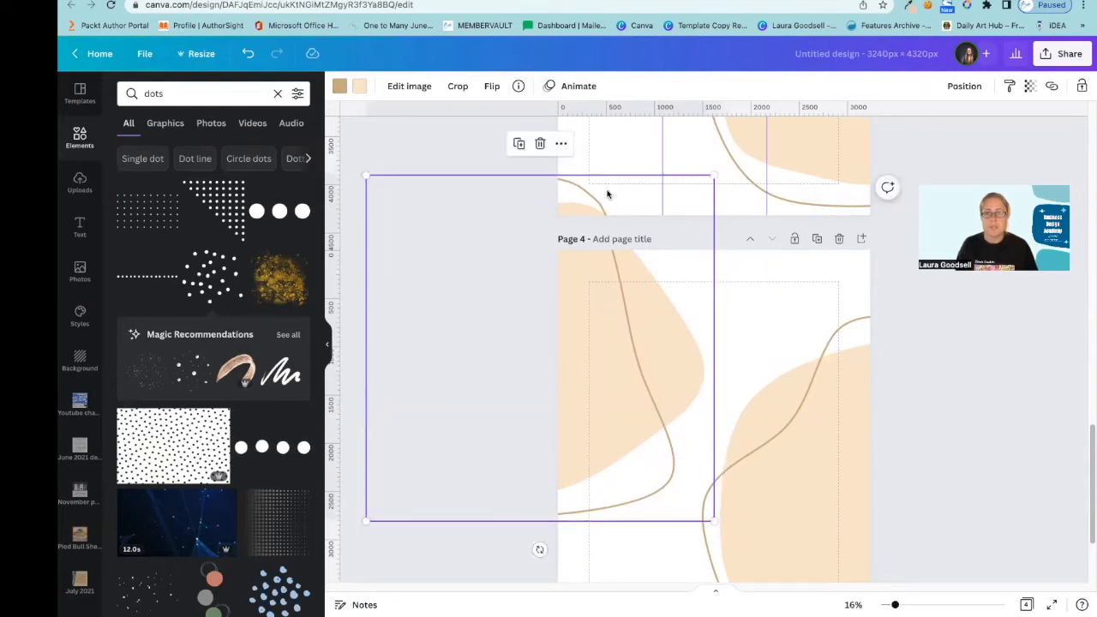
pyautogui.click(743, 214)
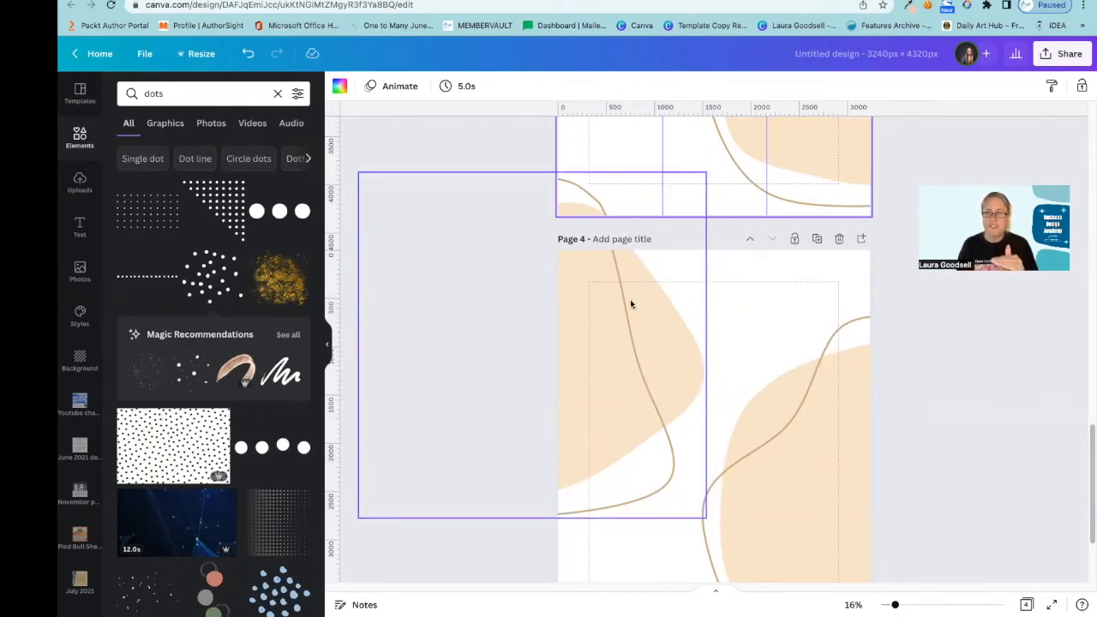
# Step: Examine how the blob cut off at the bottom of page 3 continues at the top of page 4
pyautogui.scroll(1, 628, 310)
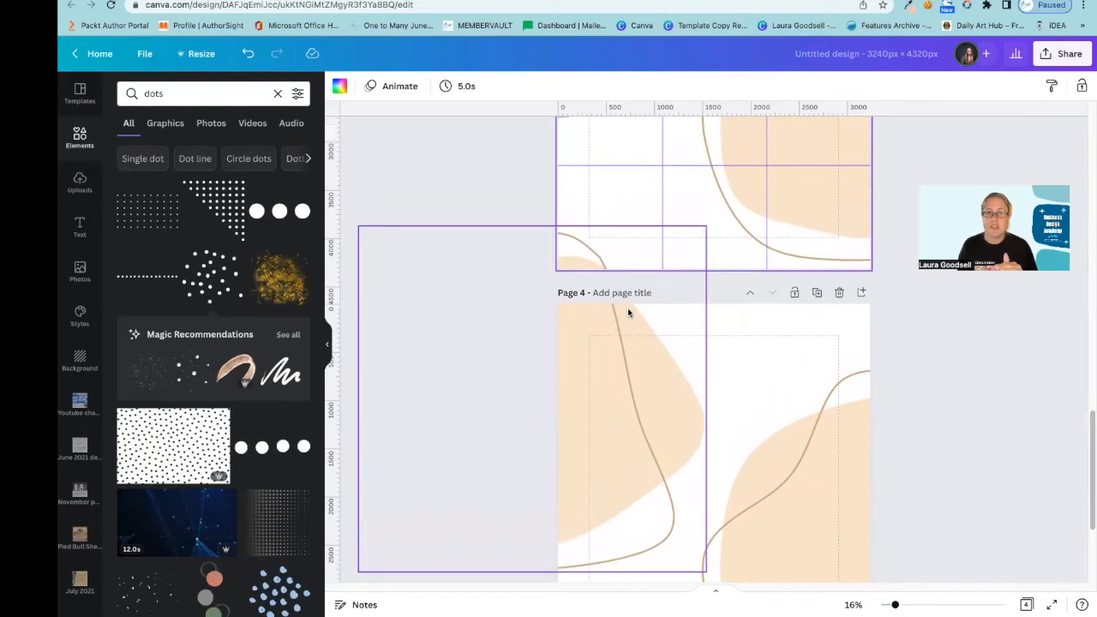
pyautogui.scroll(-1, 628, 309)
pyautogui.scroll(6, 627, 310)
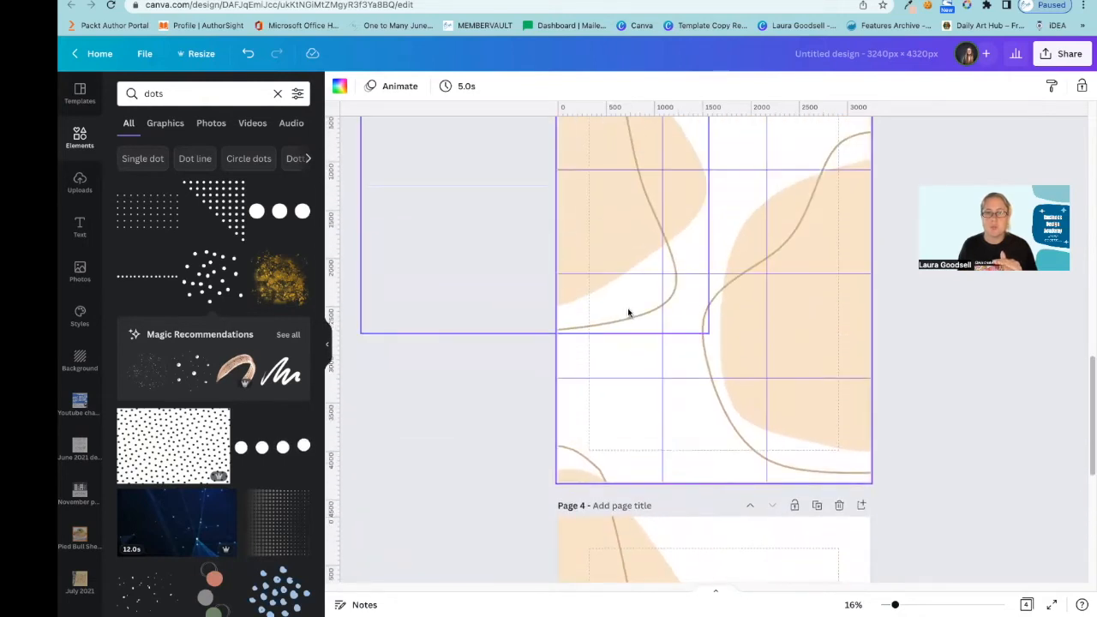
pyautogui.scroll(-5, 627, 312)
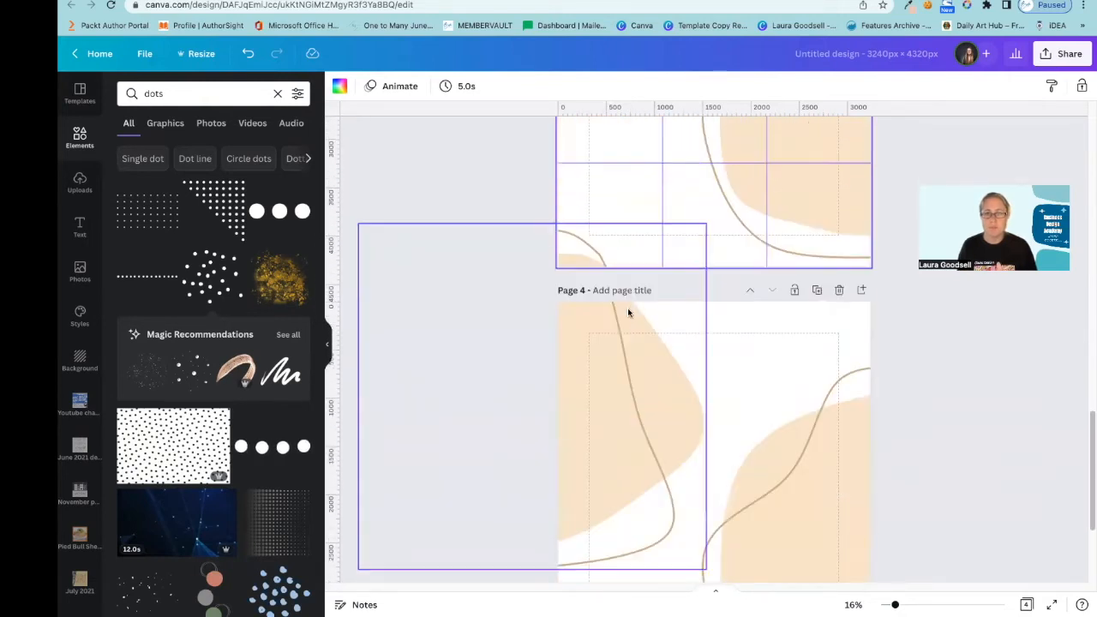
pyautogui.scroll(3, 627, 312)
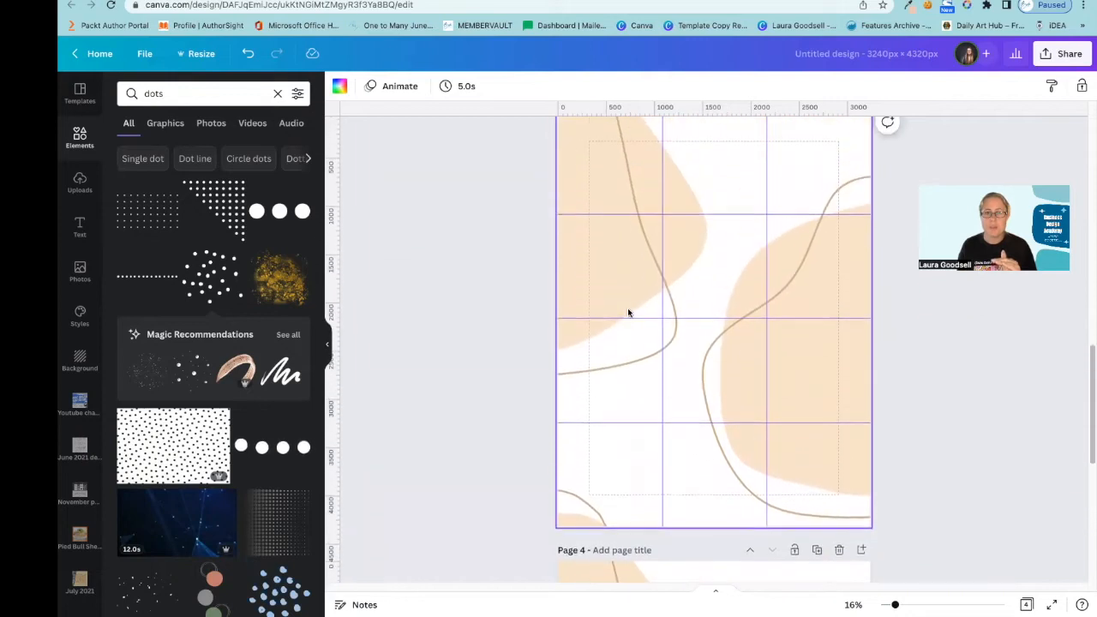
pyautogui.scroll(1, 590, 465)
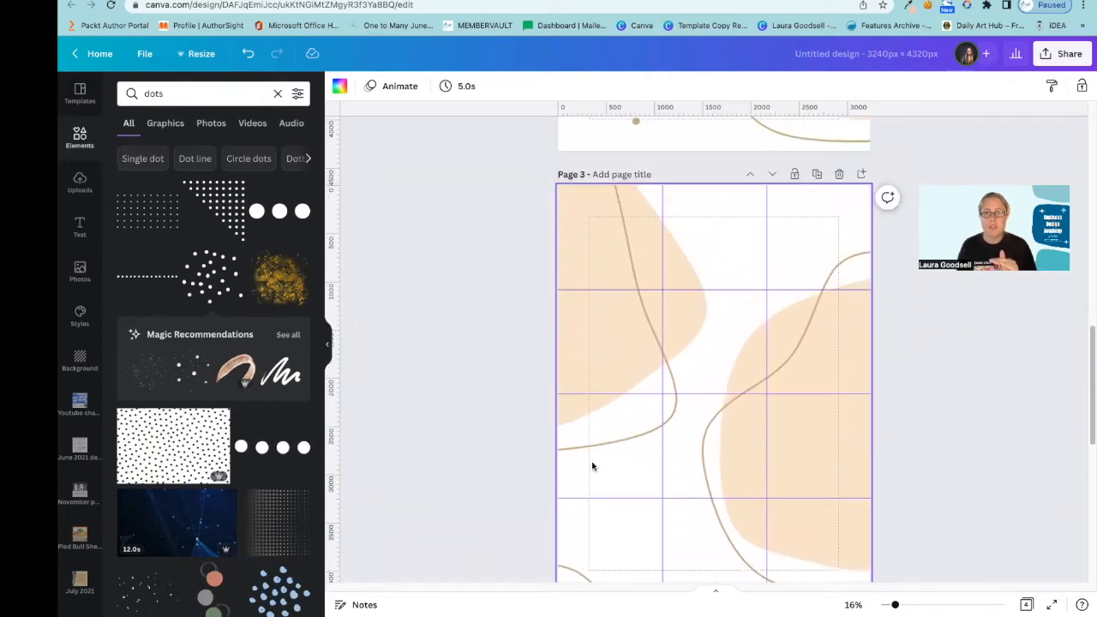
pyautogui.scroll(-5, 592, 465)
pyautogui.scroll(3, 591, 466)
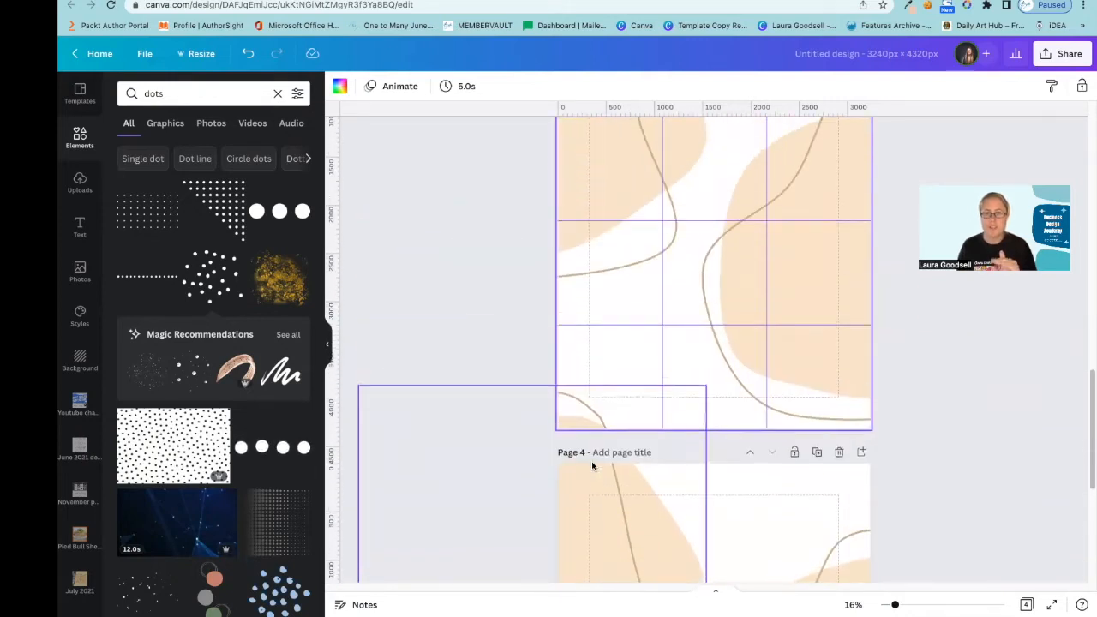
pyautogui.scroll(1, 592, 465)
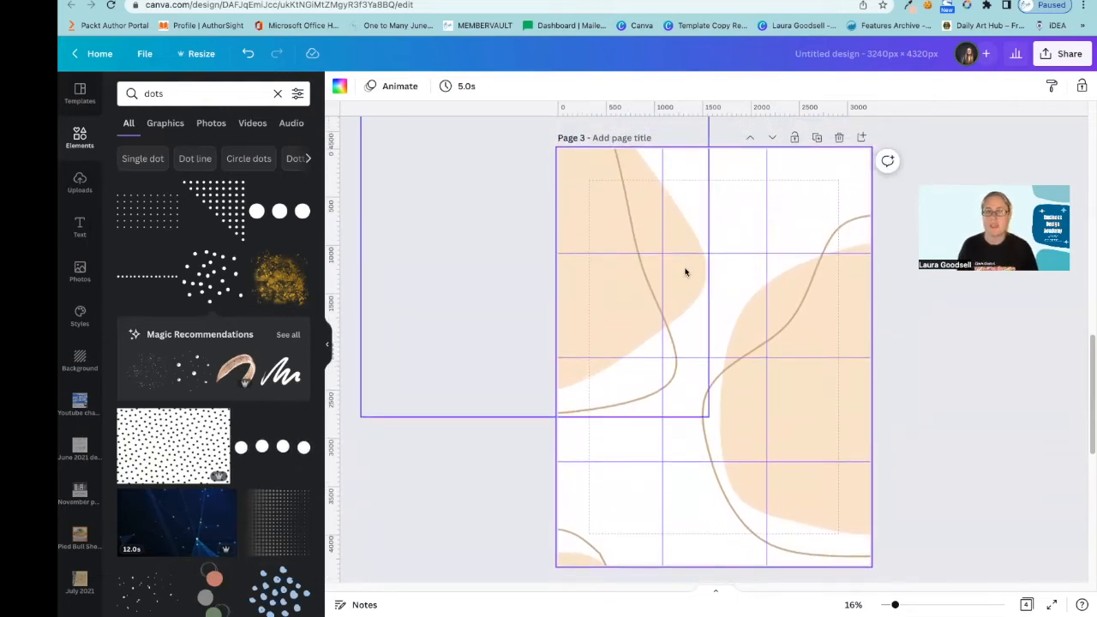
pyautogui.click(502, 508)
pyautogui.scroll(-6, 502, 508)
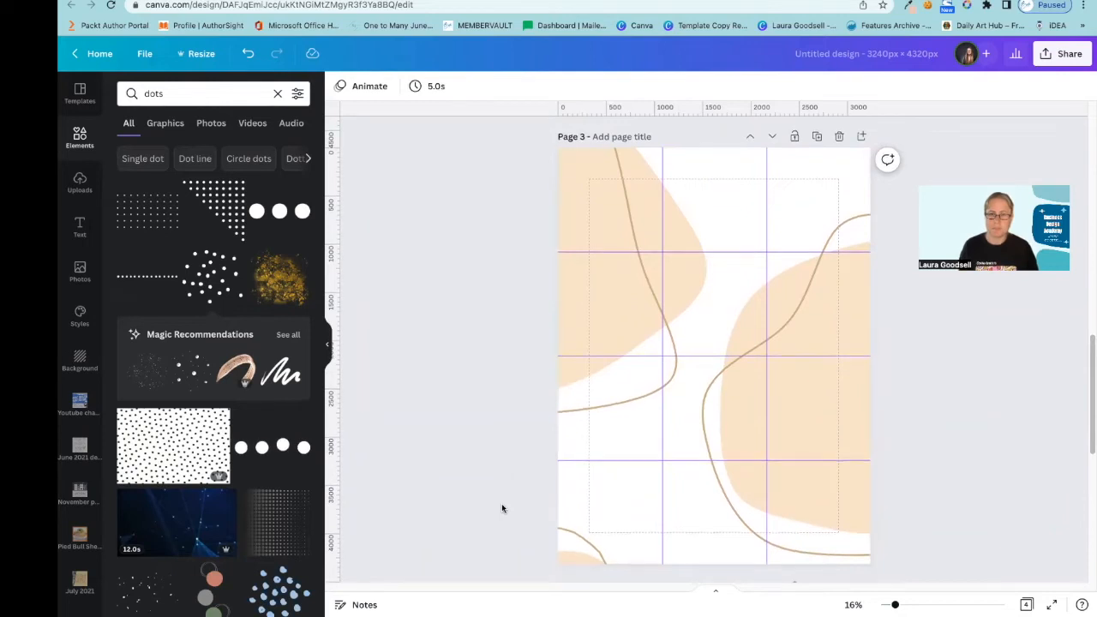
# Step: Delete page 4 from the design
pyautogui.scroll(3, 663, 365)
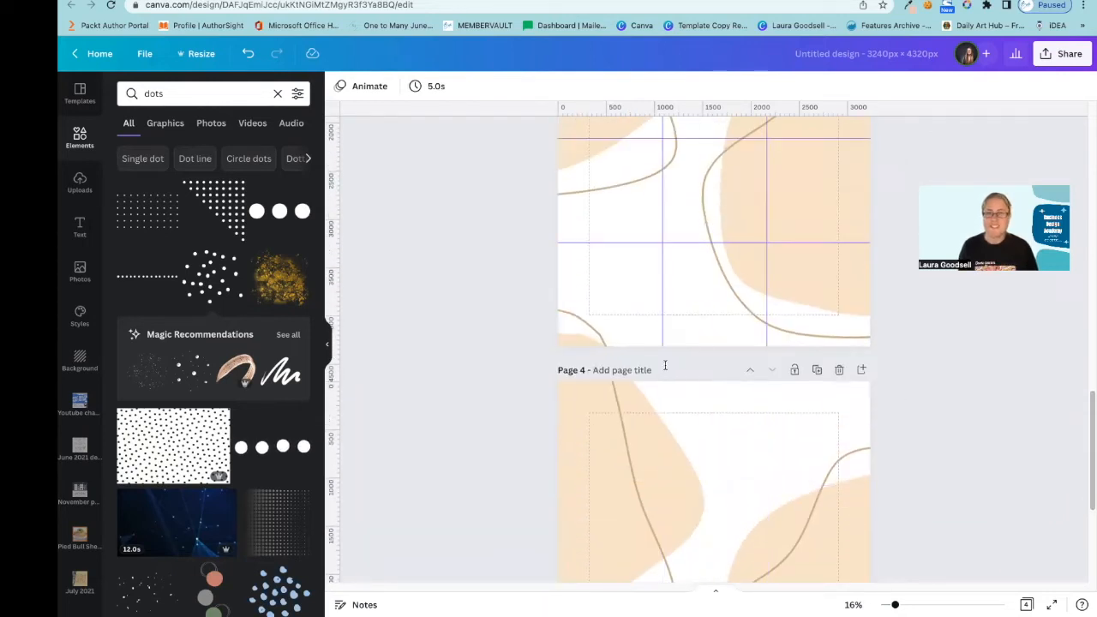
pyautogui.click(838, 370)
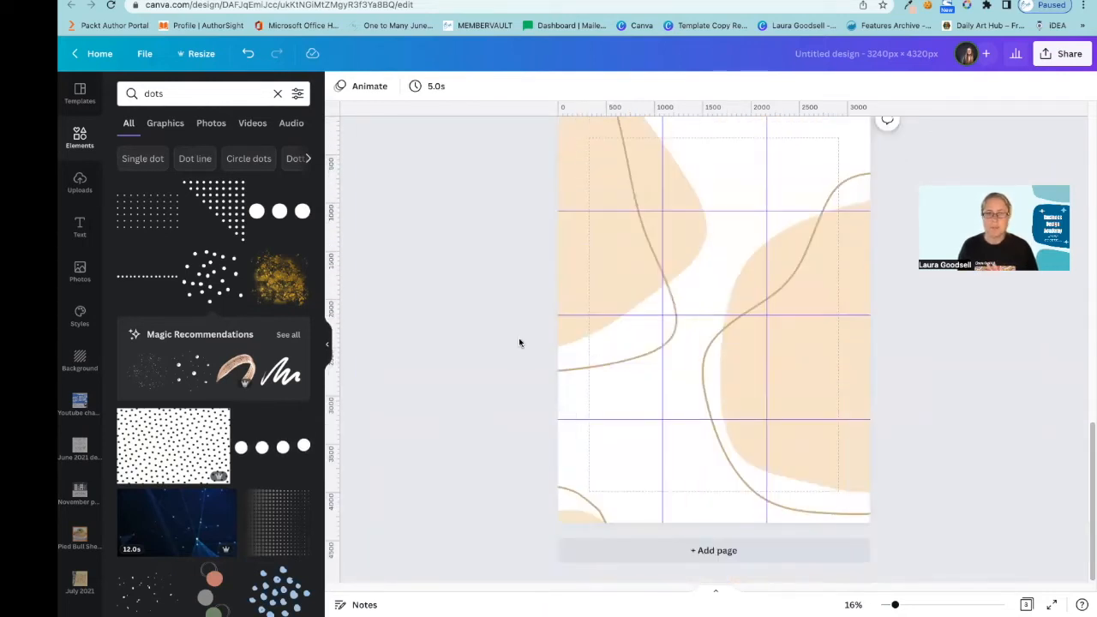
# Step: Set page 2's background to the pale cream colour #FFFAF4, starting from the document's peach swatch
pyautogui.scroll(7, 518, 341)
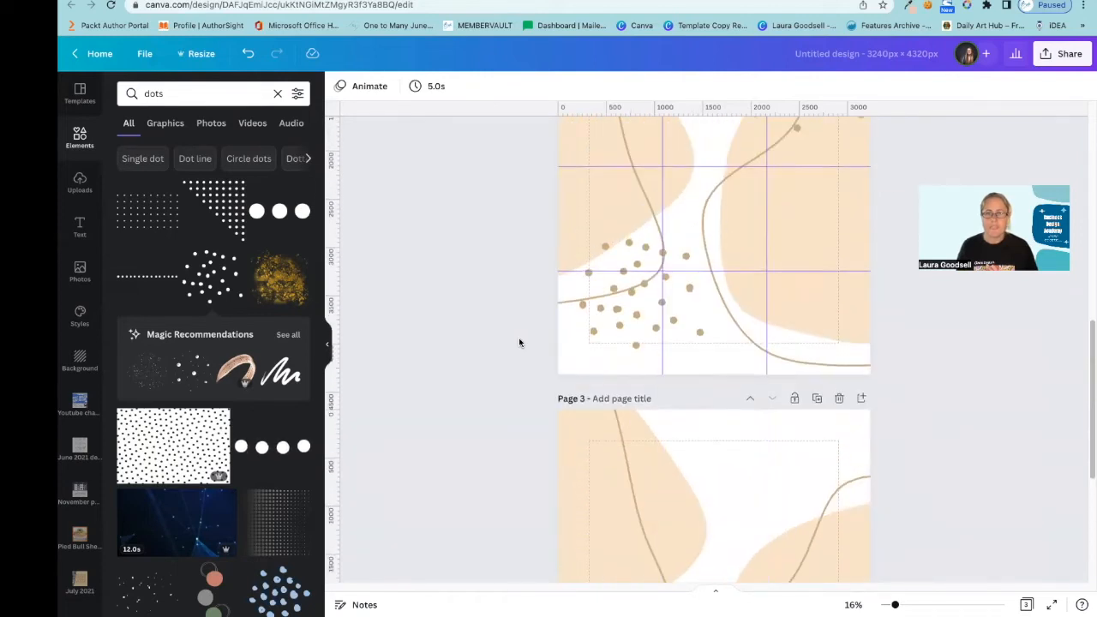
pyautogui.scroll(-3, 518, 342)
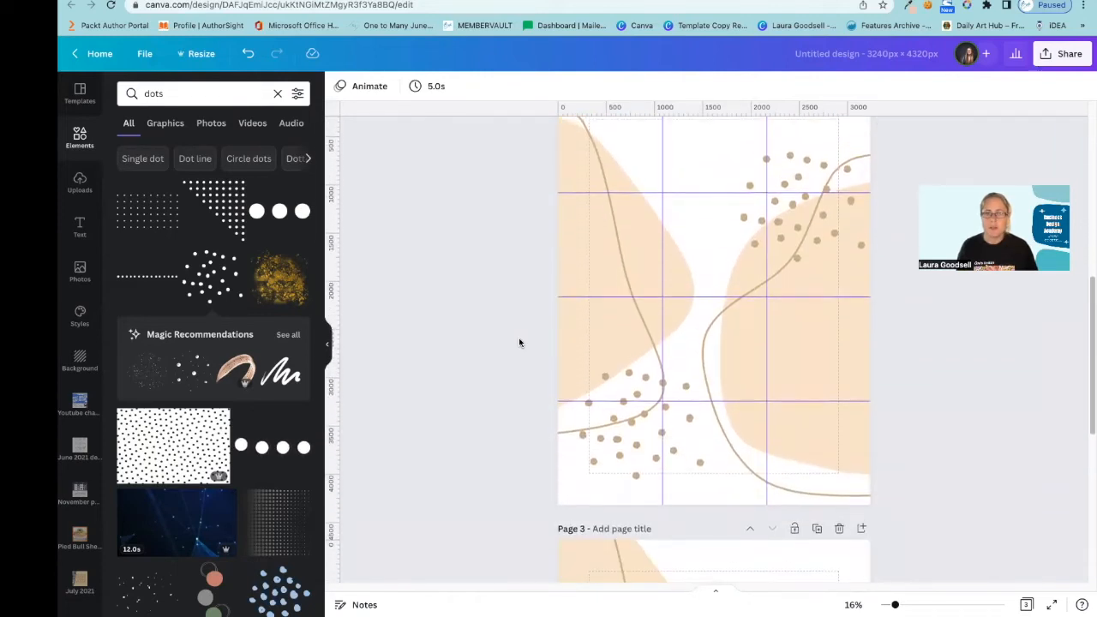
pyautogui.scroll(2, 519, 342)
pyautogui.scroll(-1, 492, 409)
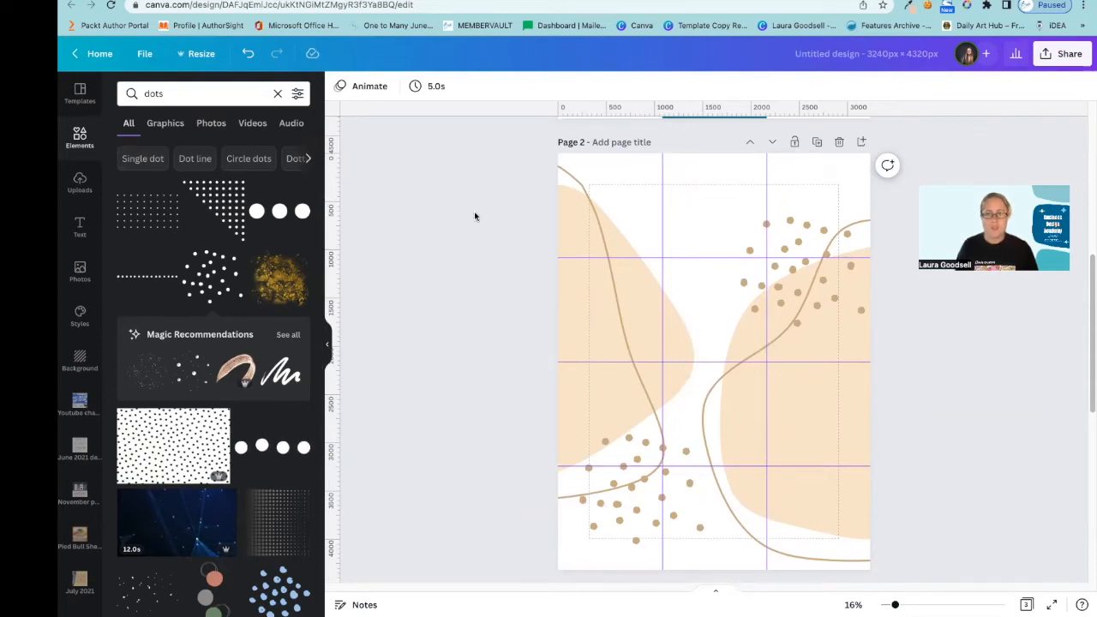
pyautogui.click(709, 163)
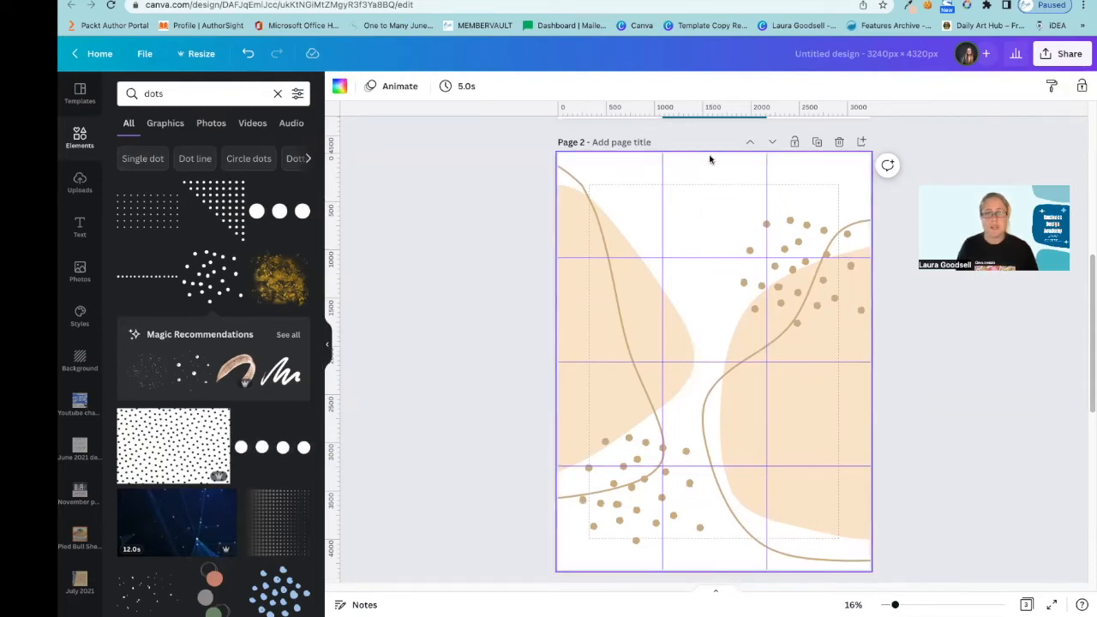
pyautogui.click(339, 86)
pyautogui.click(269, 152)
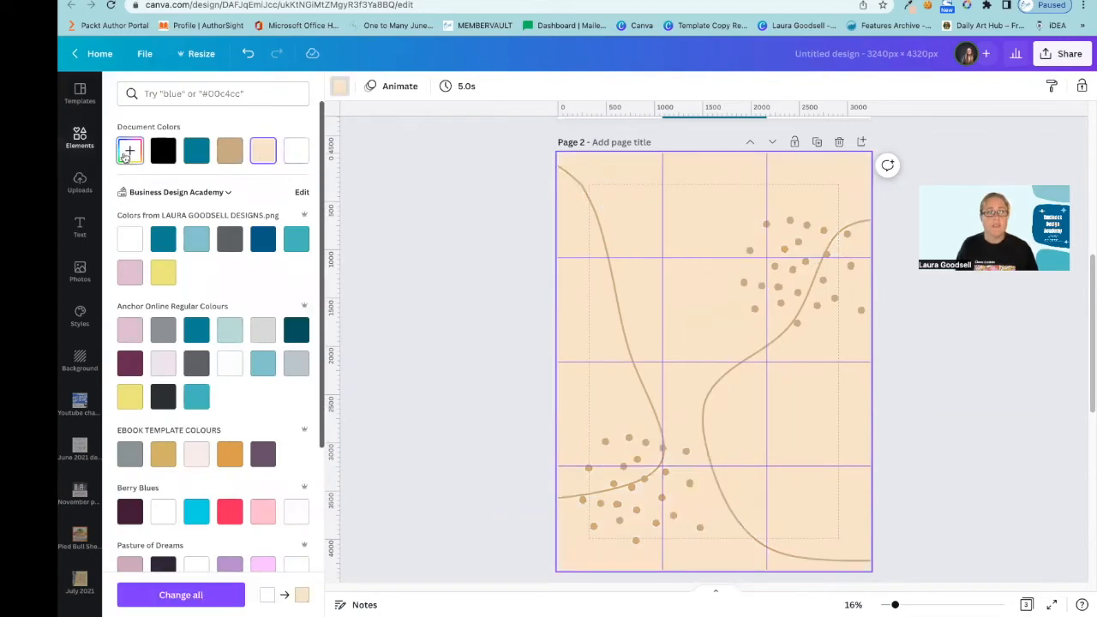
pyautogui.click(130, 151)
pyautogui.moveTo(153, 182); pyautogui.dragTo(134, 182)
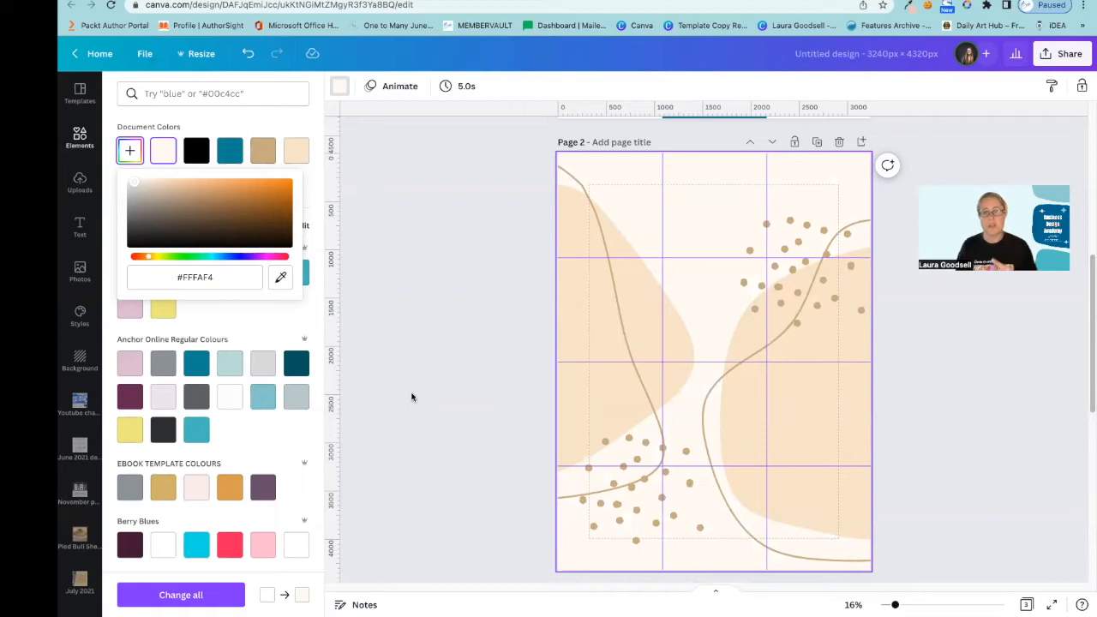
pyautogui.click(465, 449)
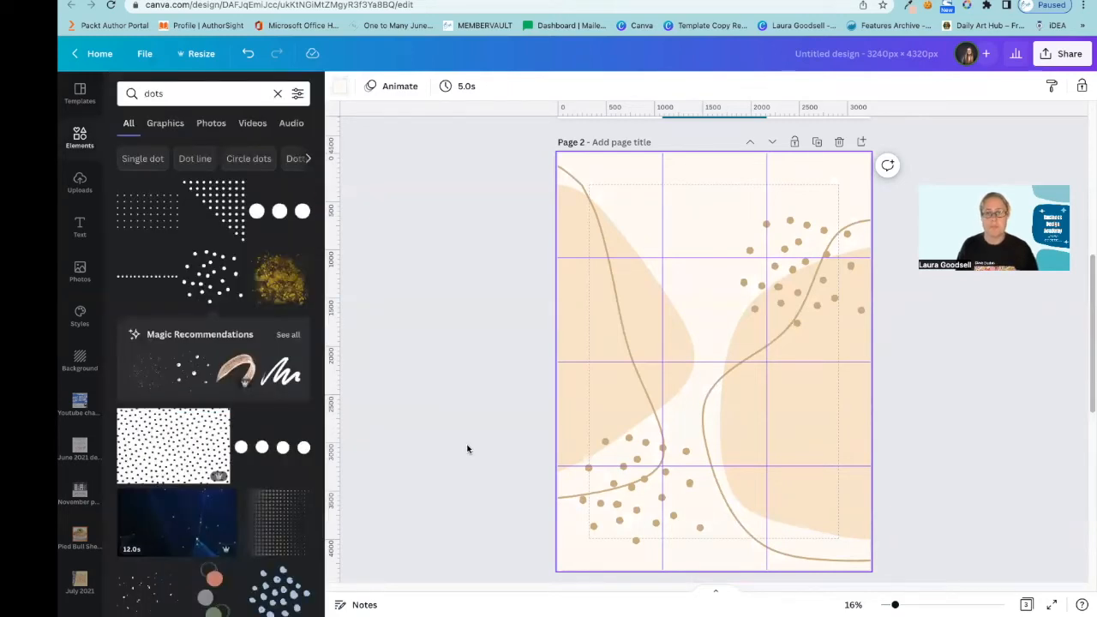
# Step: Reposition page 2's decorations: upper dots slightly up, lower dots slightly down, and the left blob a little further right
pyautogui.click(797, 271)
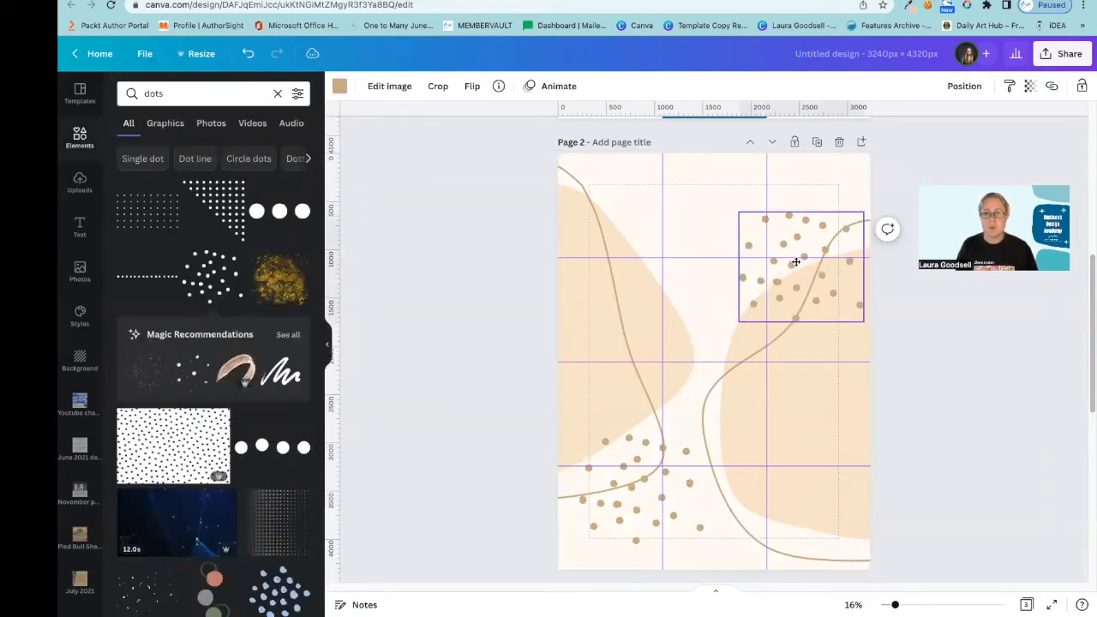
pyautogui.click(654, 484)
pyautogui.moveTo(654, 484); pyautogui.dragTo(657, 497)
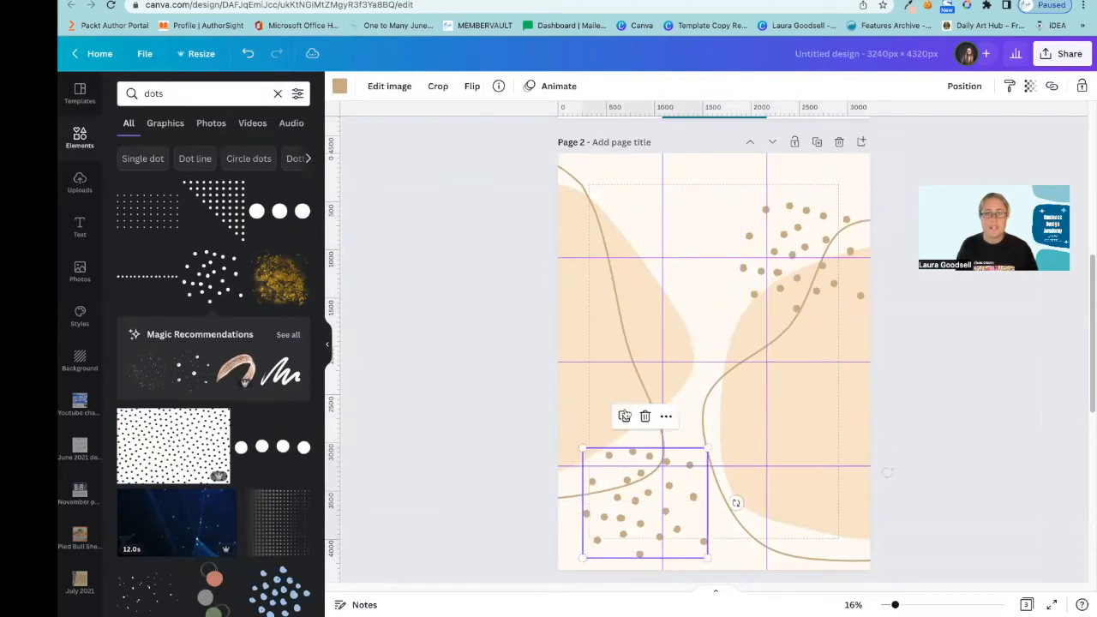
pyautogui.moveTo(587, 305); pyautogui.dragTo(599, 306)
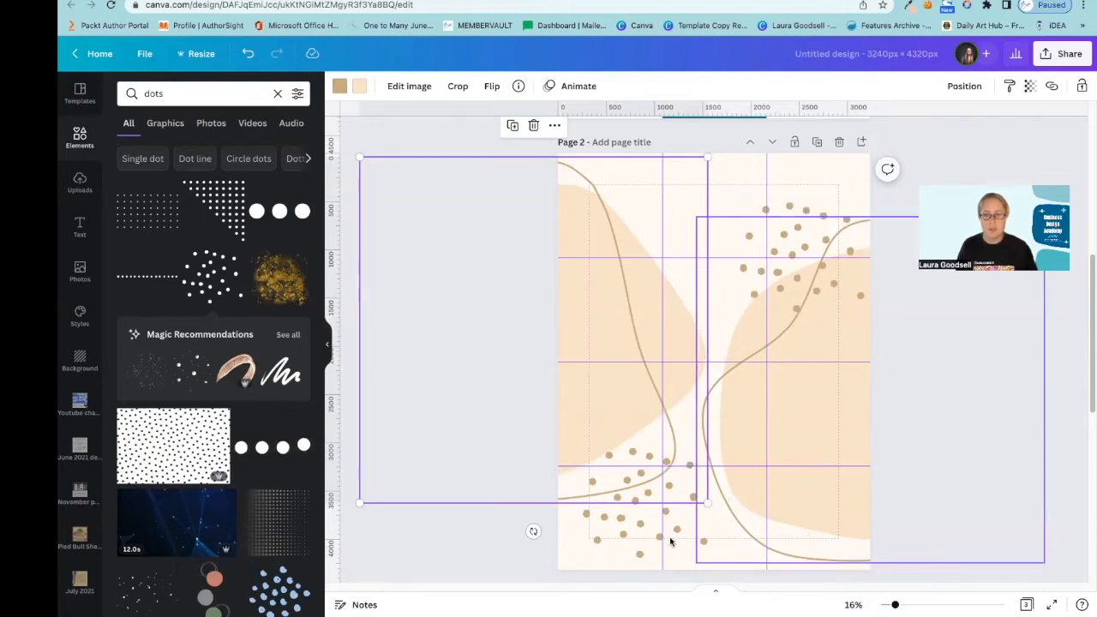
pyautogui.click(471, 545)
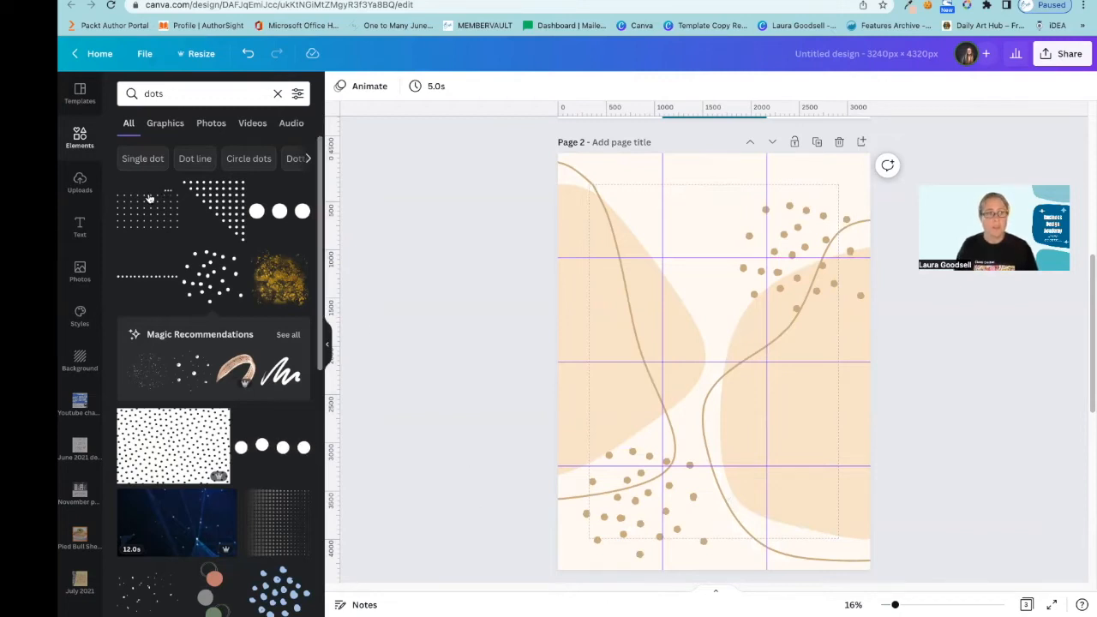
# Step: Search the elements for frames, add the circular frame to page 2, and shrink it to fit the top middle grid cell
pyautogui.click(80, 136)
pyautogui.click(208, 93)
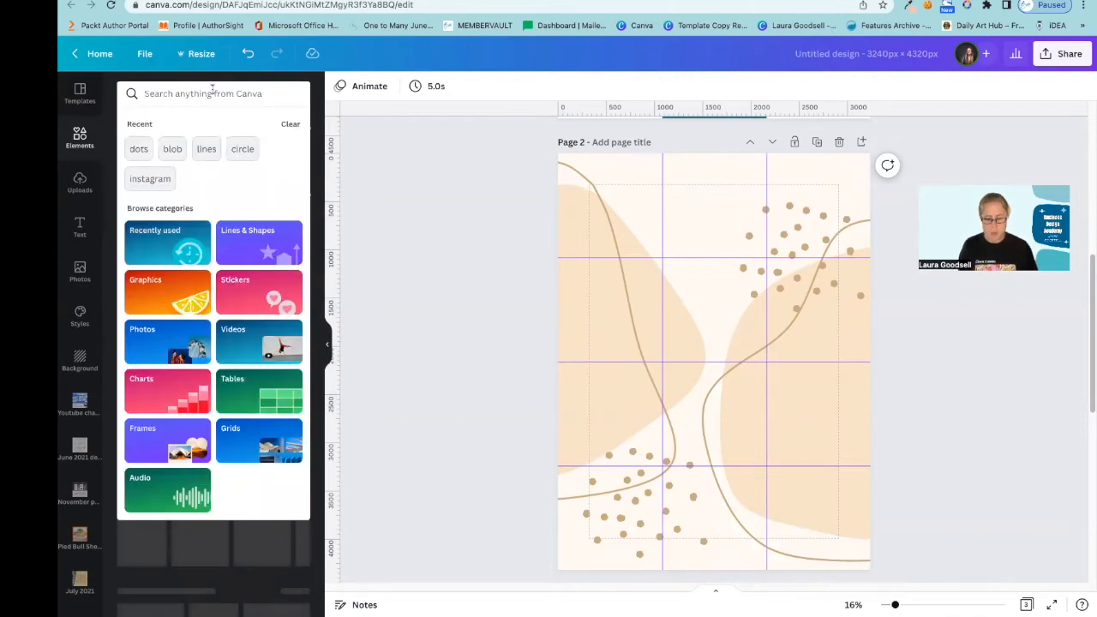
pyautogui.write('frames')
pyautogui.press('Return')
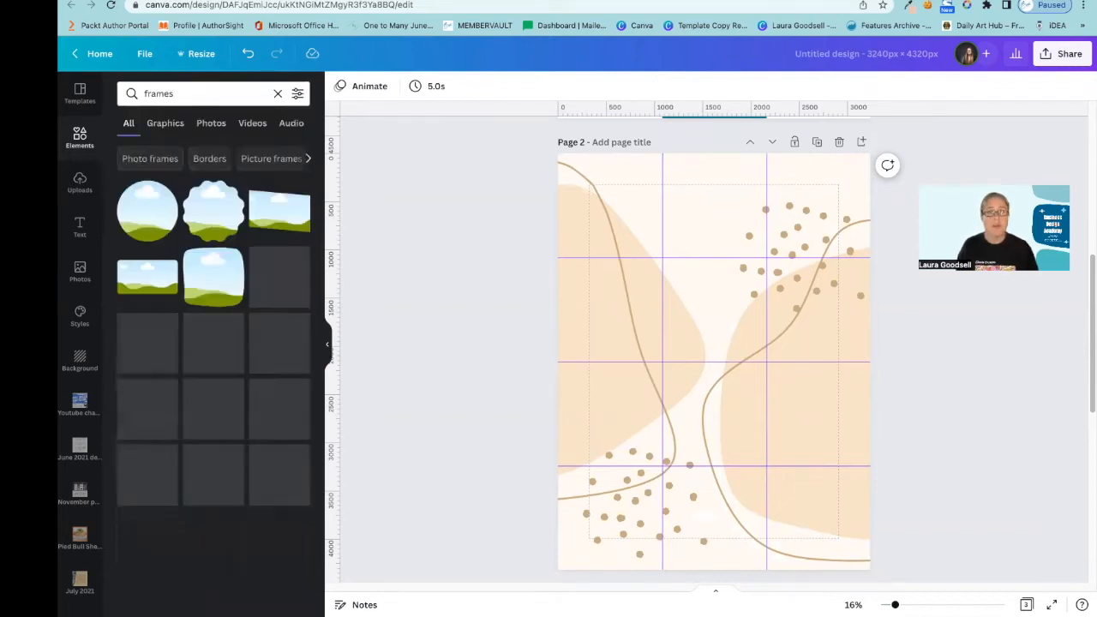
pyautogui.click(142, 214)
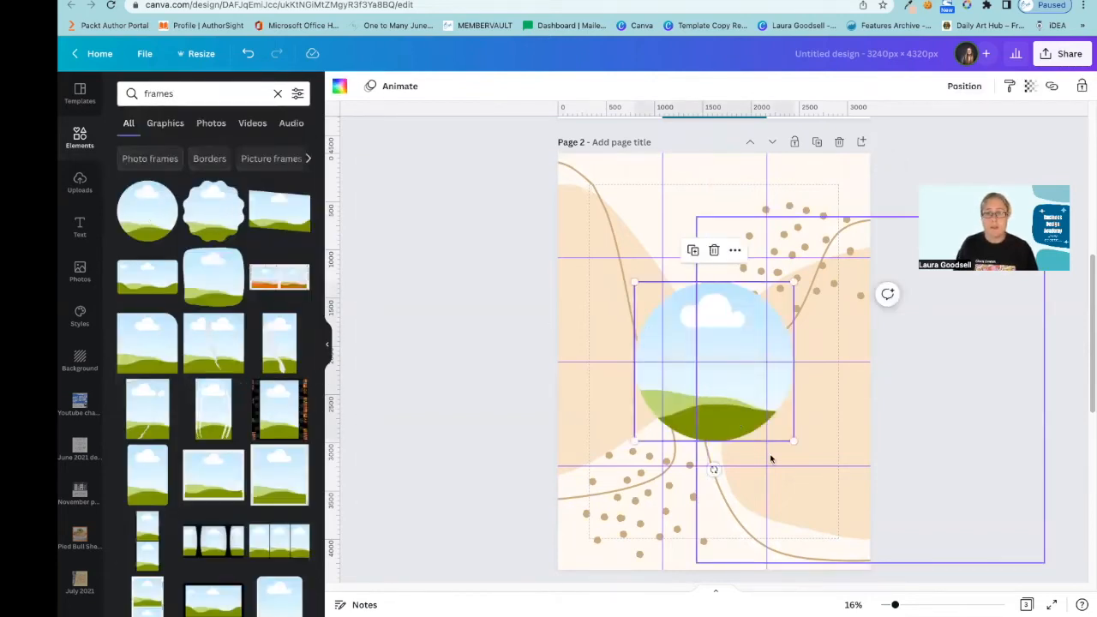
pyautogui.moveTo(794, 441); pyautogui.dragTo(726, 376)
pyautogui.moveTo(682, 336); pyautogui.dragTo(710, 205)
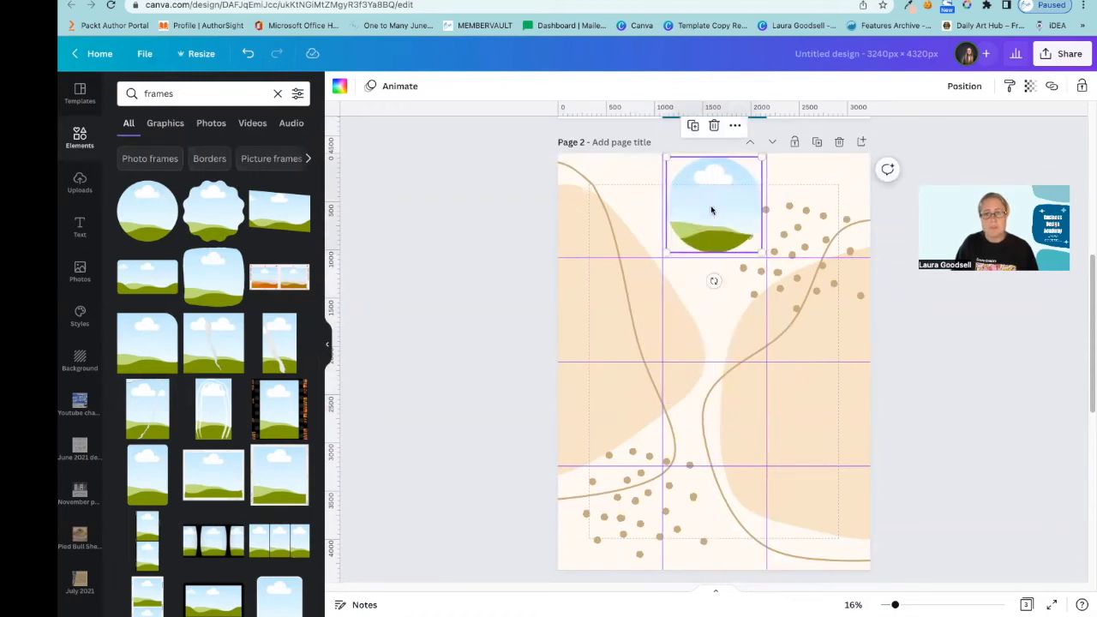
# Step: Search the elements for grid, add the single-photo grid, and shrink it to fit inside page 2's bottom right cell
pyautogui.click(176, 94)
pyautogui.moveTo(177, 93); pyautogui.dragTo(142, 92)
pyautogui.write('grid')
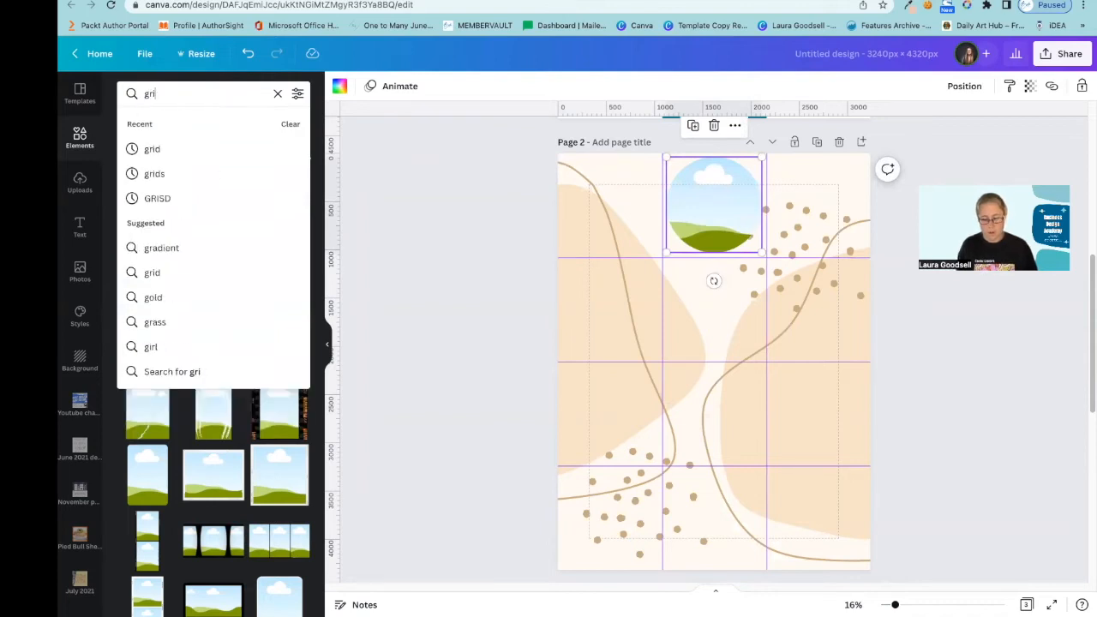
pyautogui.press('Return')
pyautogui.click(131, 219)
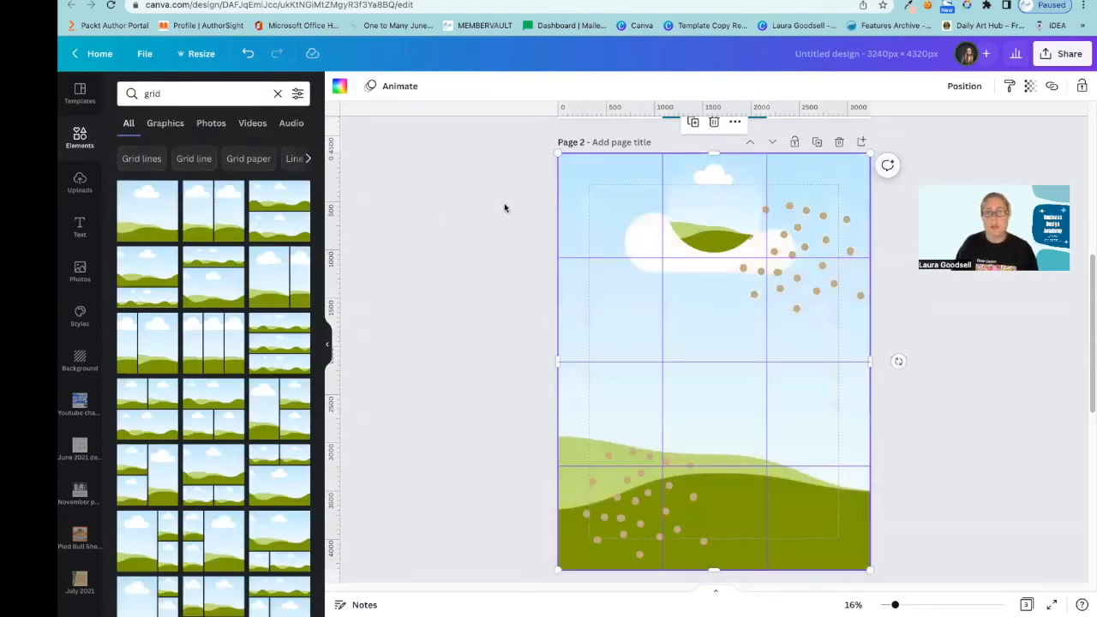
pyautogui.moveTo(557, 151); pyautogui.dragTo(779, 481)
pyautogui.moveTo(821, 525); pyautogui.dragTo(816, 520)
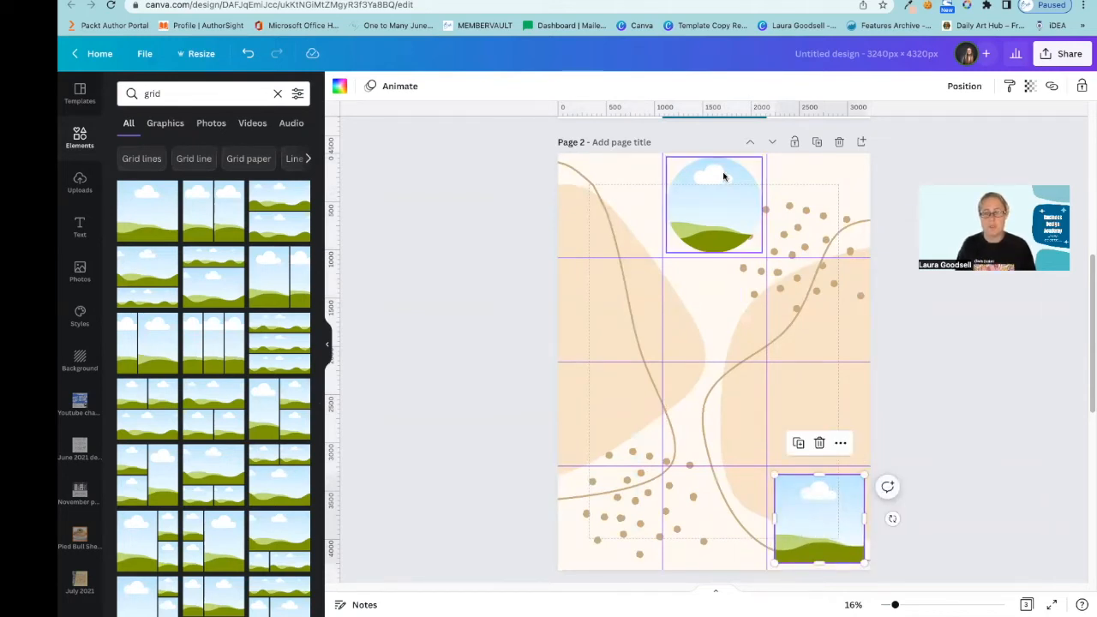
pyautogui.click(453, 305)
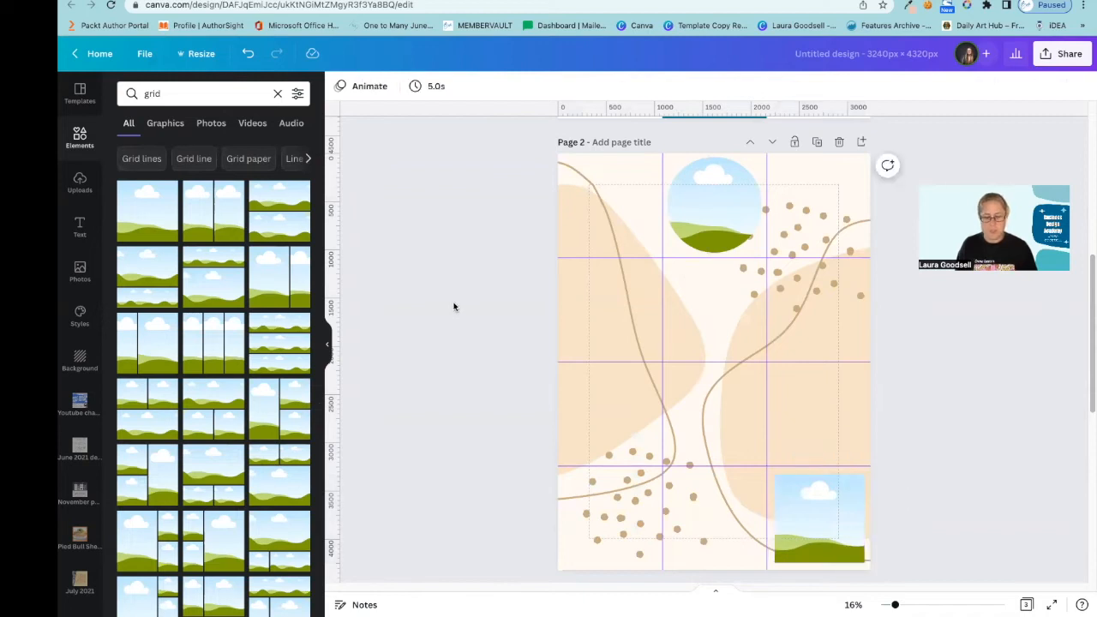
# Step: Add a text box below the circular frame on page 2 reading "This is where your main text or quote would"
pyautogui.press('t')
pyautogui.click(498, 341)
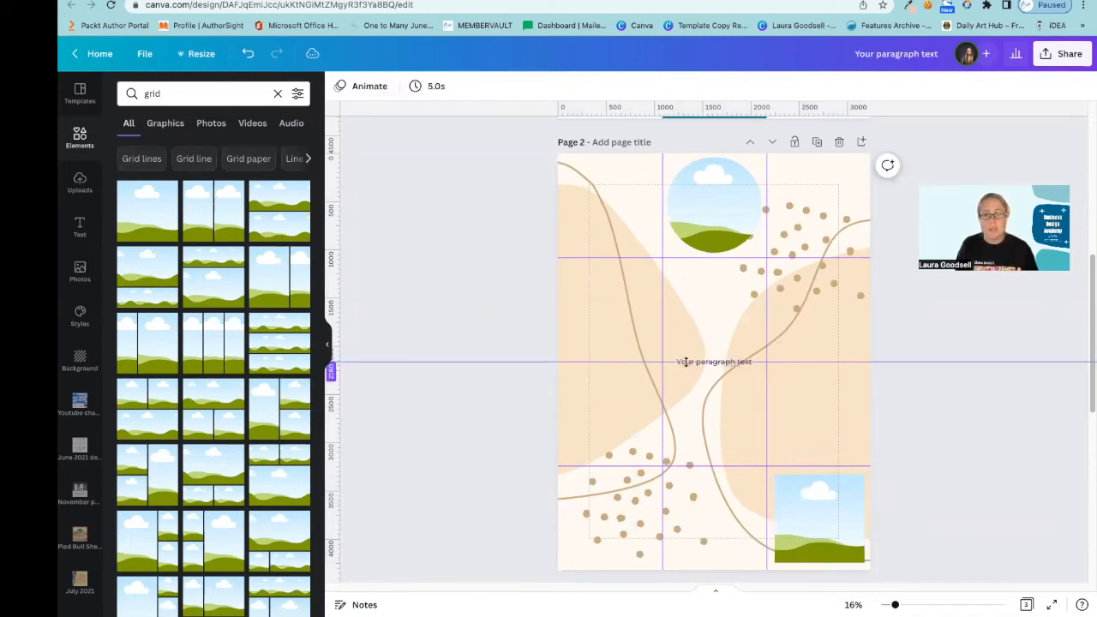
pyautogui.moveTo(700, 363); pyautogui.dragTo(697, 291)
pyautogui.click(697, 288)
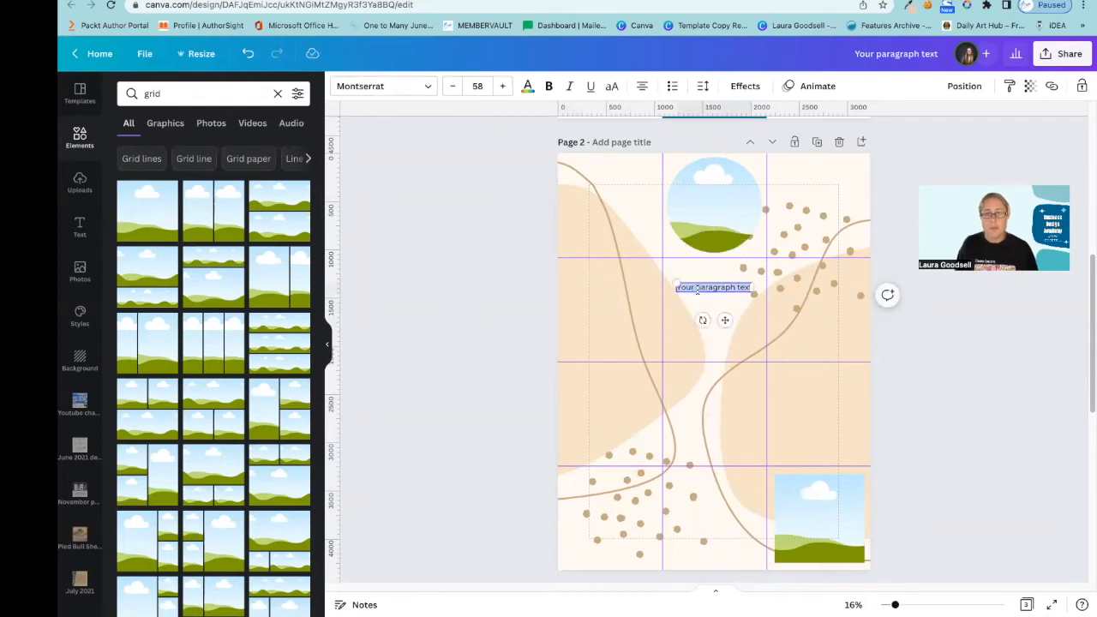
pyautogui.write('Hi')
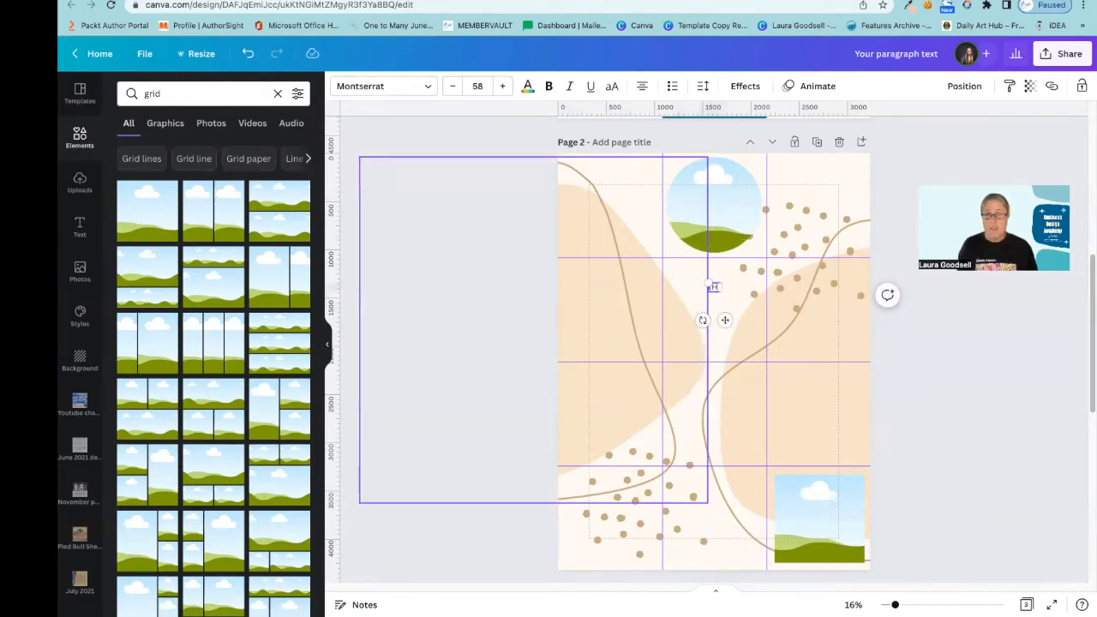
pyautogui.write('is is where your main text or qu')
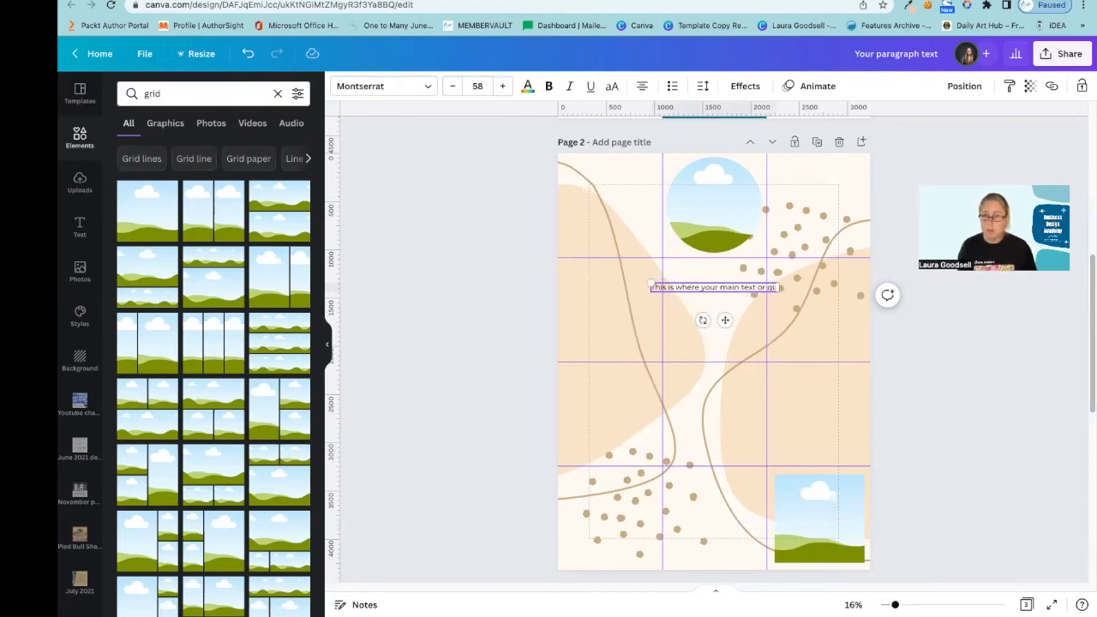
pyautogui.write('ote would')
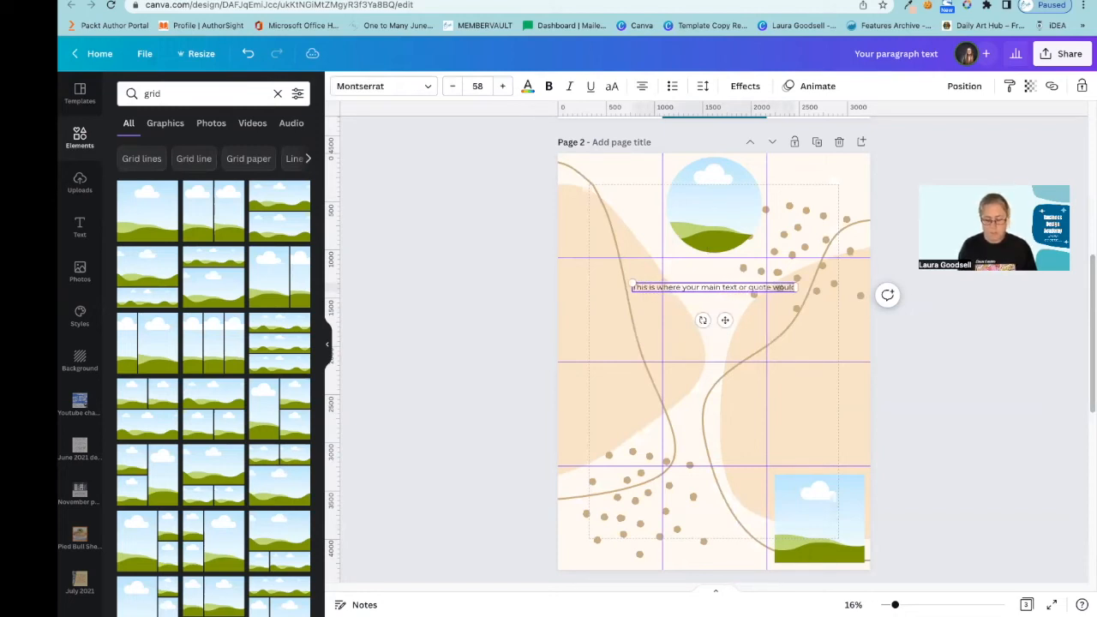
pyautogui.press('BackSpace')
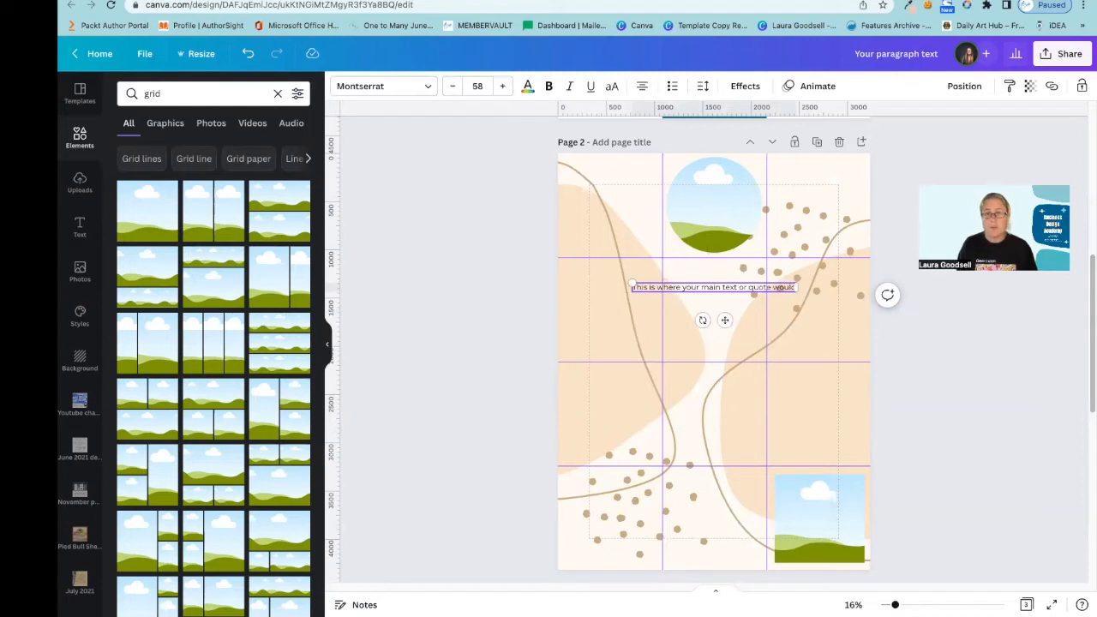